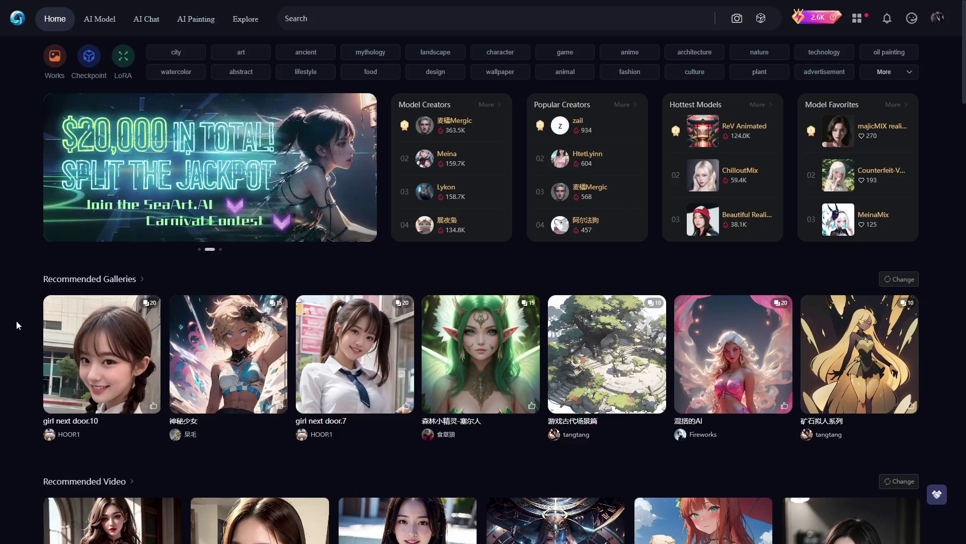
# Go from the SeaArt home page to the AI Painting workspace with its Private Channel
pyautogui.click(202, 20)
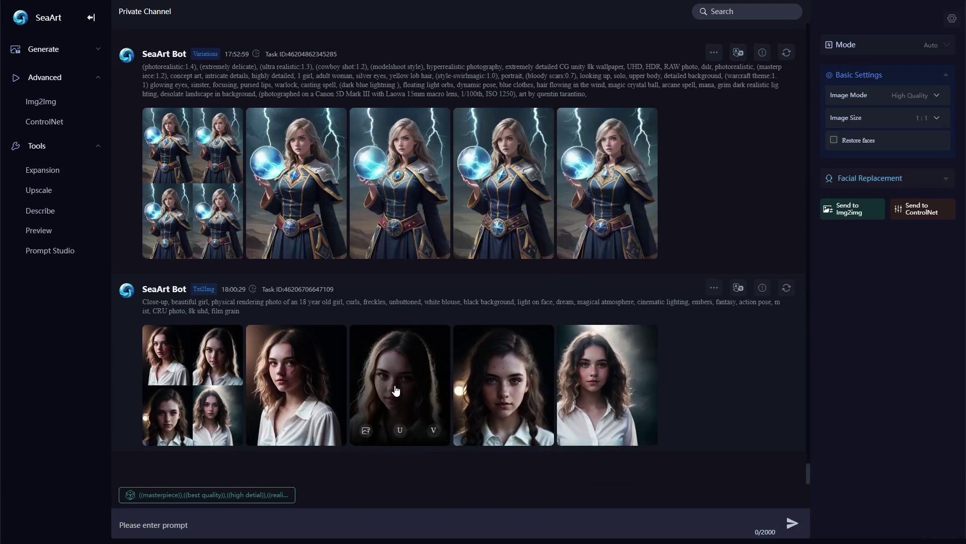
# Reuse the 18:00:29 close-up portrait prompt, restoring ICBINP and 640×768 settings
pyautogui.scroll(10, 402, 382)
pyautogui.scroll(15, 395, 387)
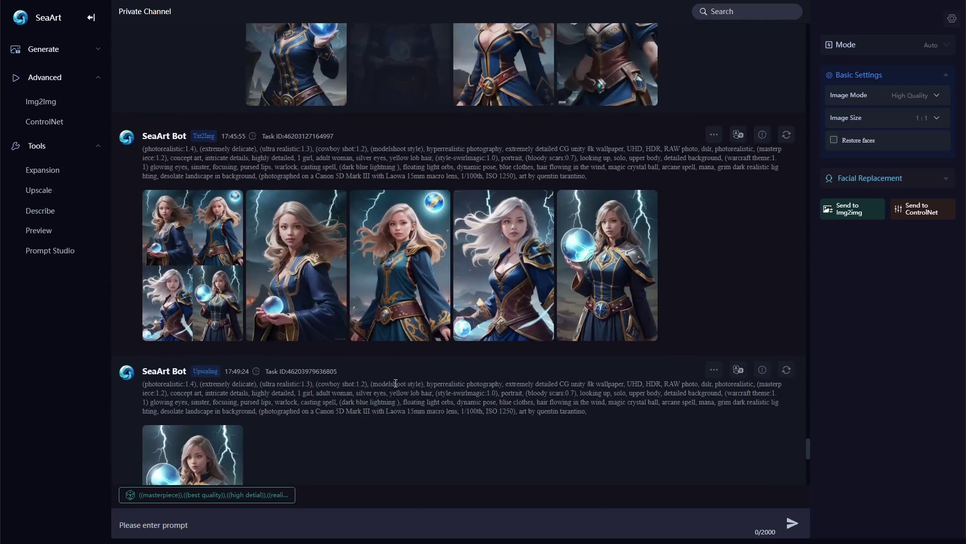
pyautogui.scroll(3, 395, 382)
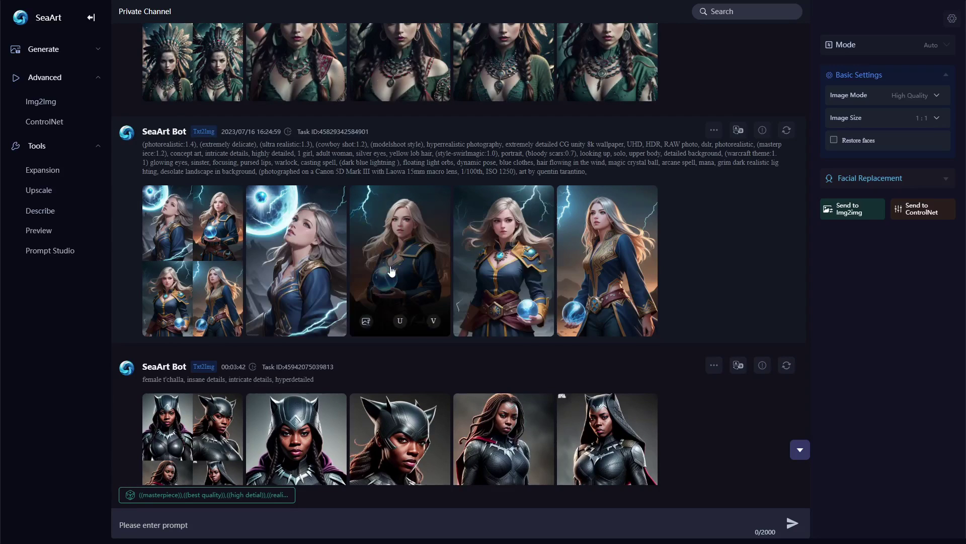
pyautogui.scroll(-11, 332, 267)
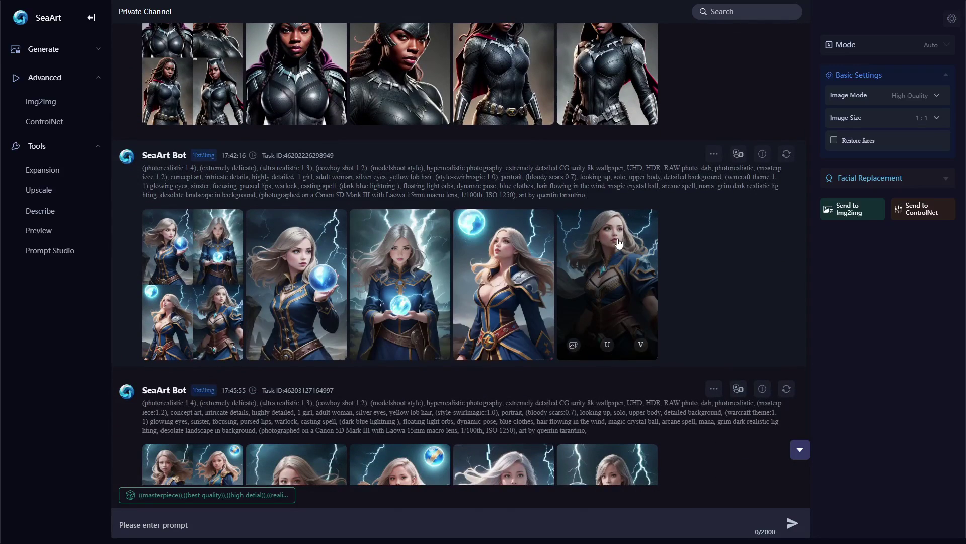
pyautogui.scroll(-8, 288, 263)
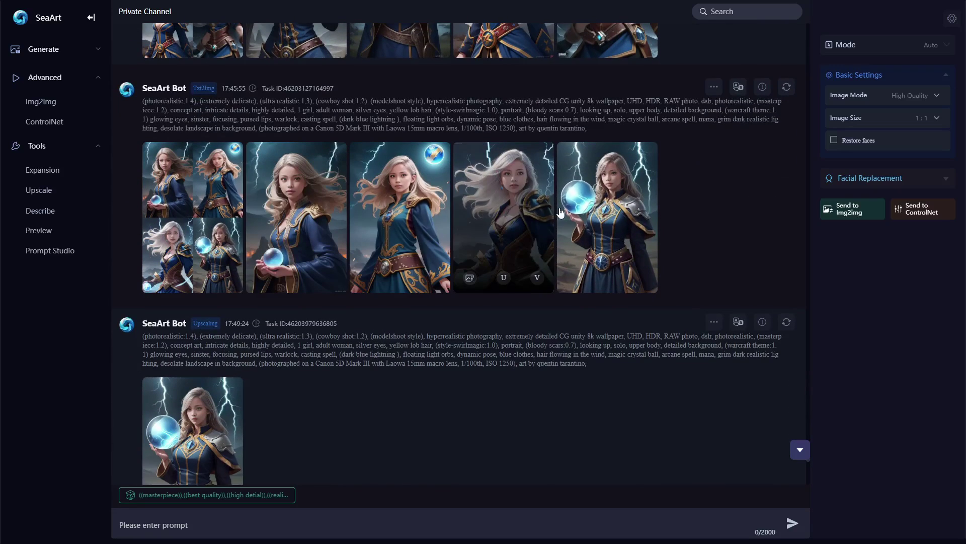
pyautogui.scroll(-12, 403, 330)
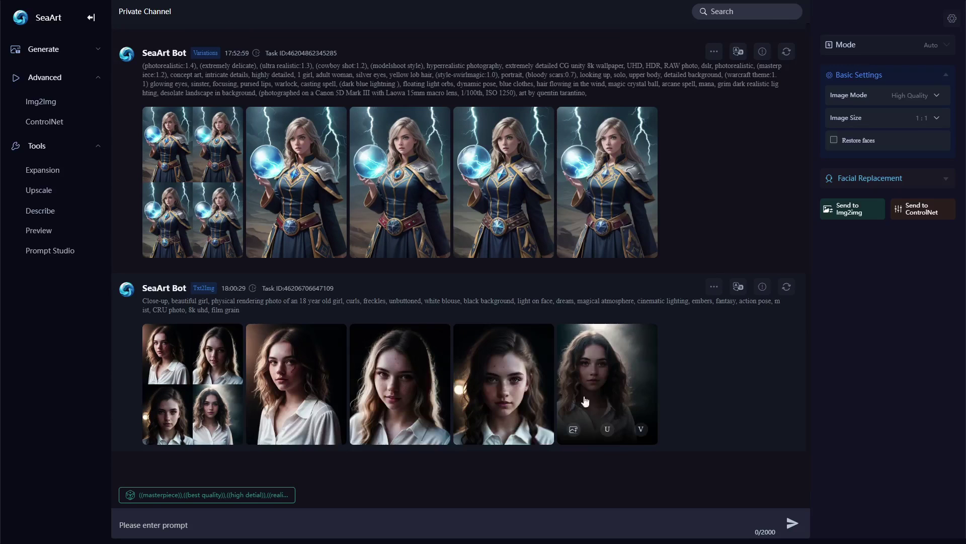
pyautogui.click(786, 286)
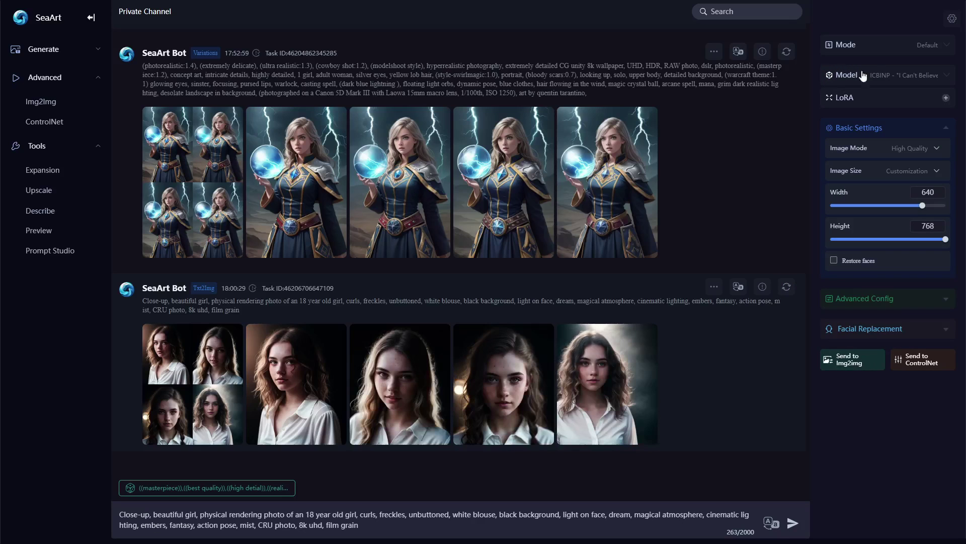
# Confirm the ICBINP model, then review Advanced Config's negative prompt and vae-ft-mse-840000 VAE
pyautogui.click(893, 80)
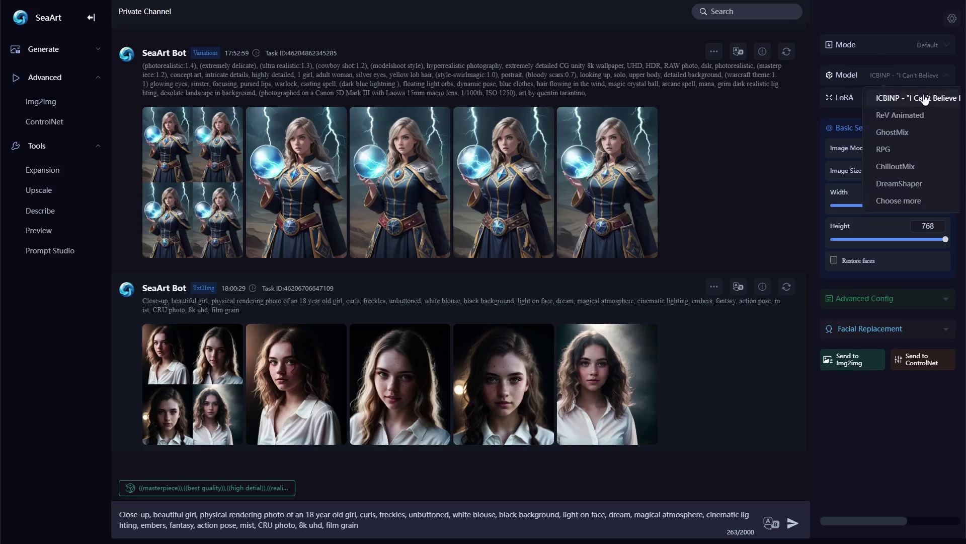
pyautogui.click(857, 78)
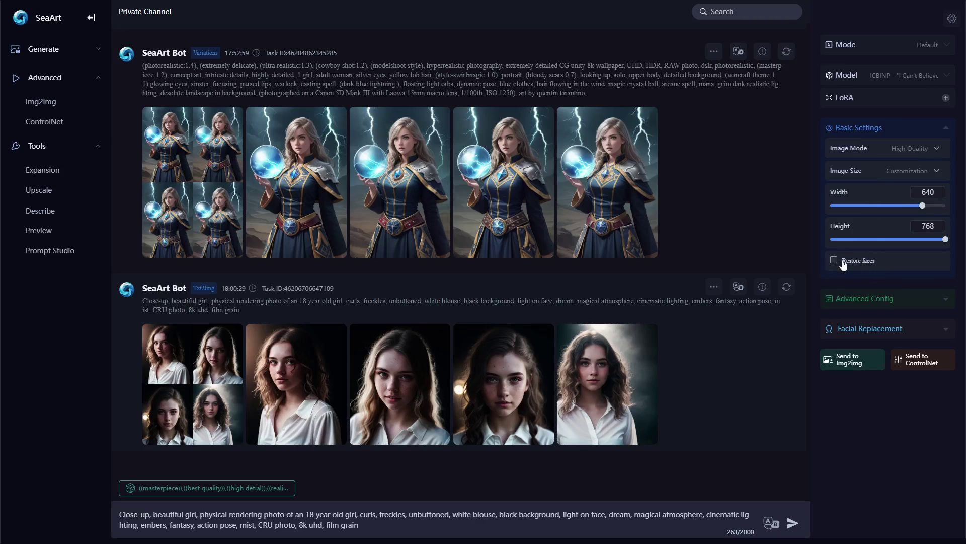
pyautogui.click(860, 299)
pyautogui.scroll(-3, 859, 301)
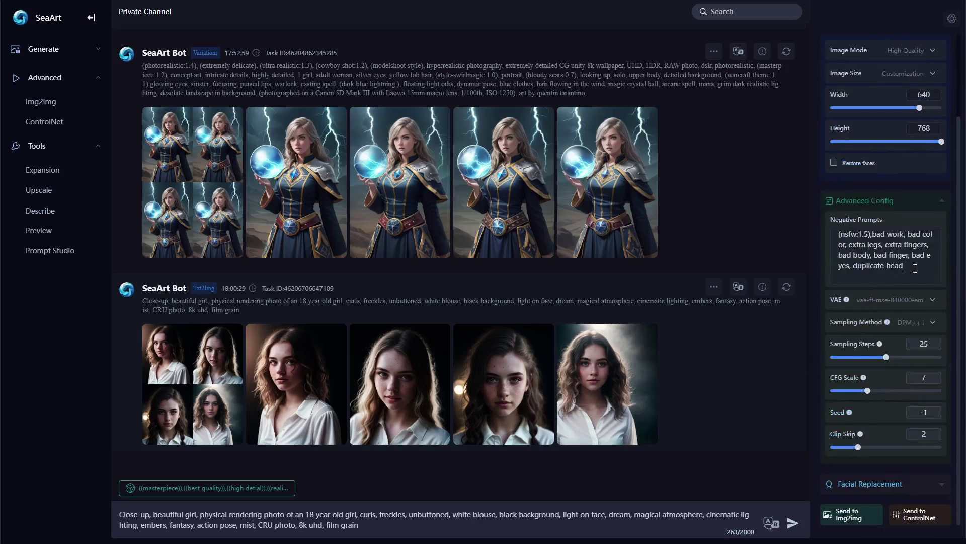
pyautogui.moveTo(915, 268); pyautogui.dragTo(840, 238)
pyautogui.click(918, 266)
pyautogui.click(874, 302)
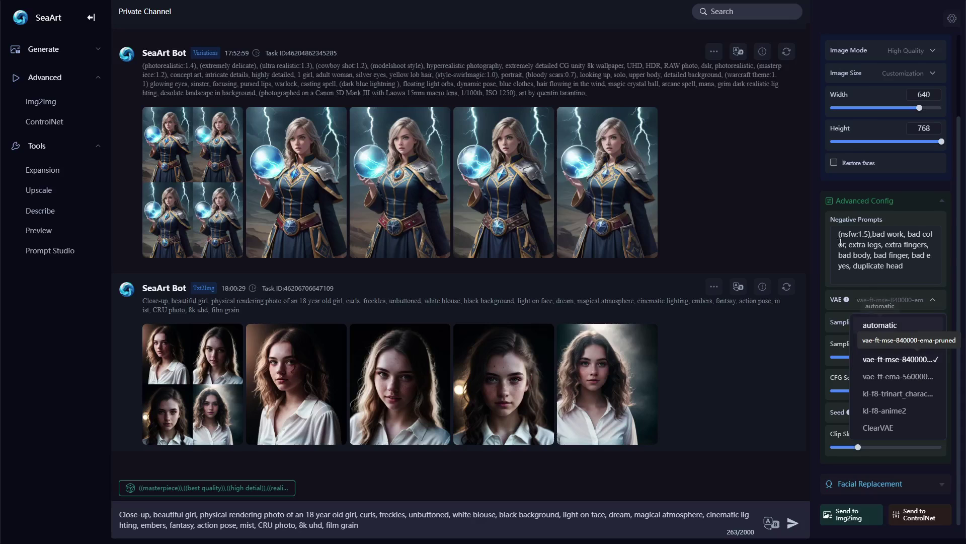
pyautogui.click(841, 319)
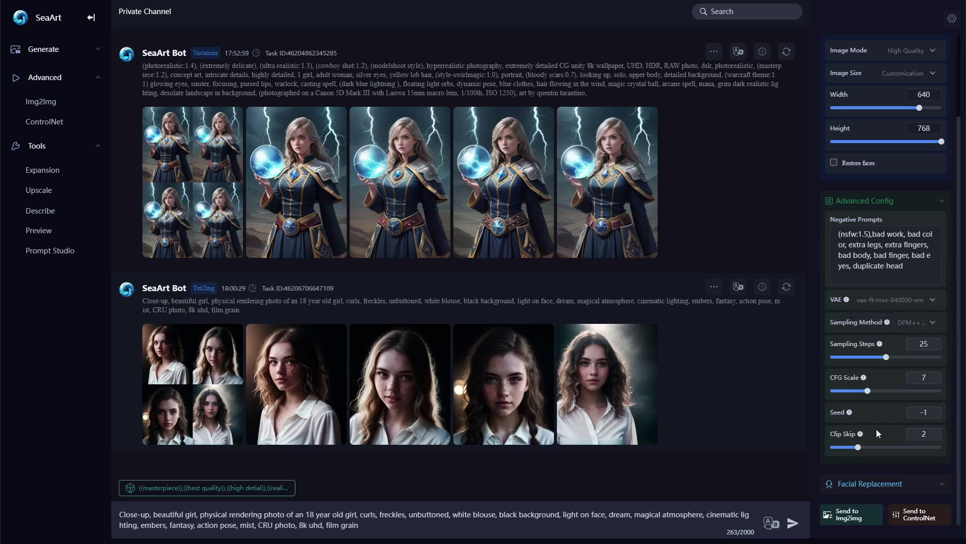
pyautogui.click(942, 205)
# Upload a Downloads face photo into Facial Replacement and generate four close-up portraits
pyautogui.click(939, 336)
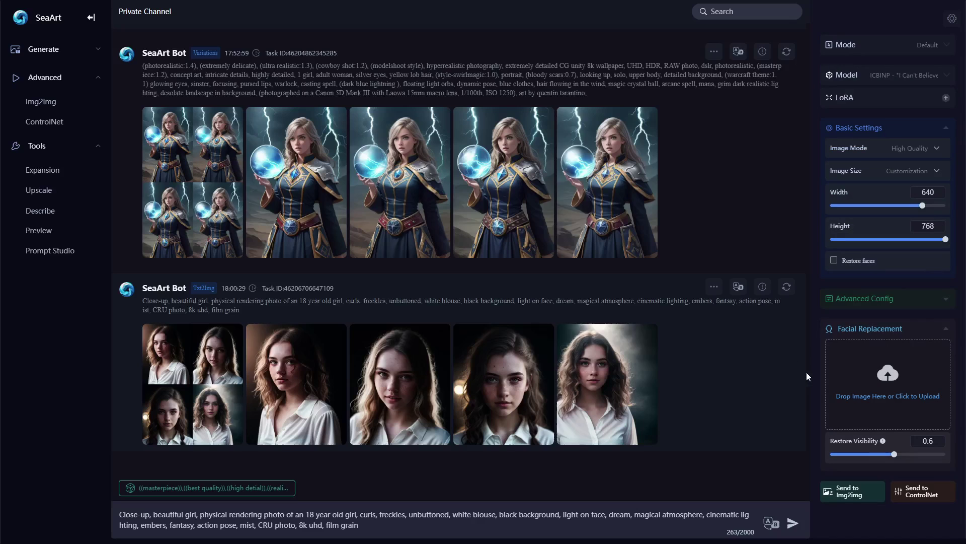
pyautogui.moveTo(574, 442)
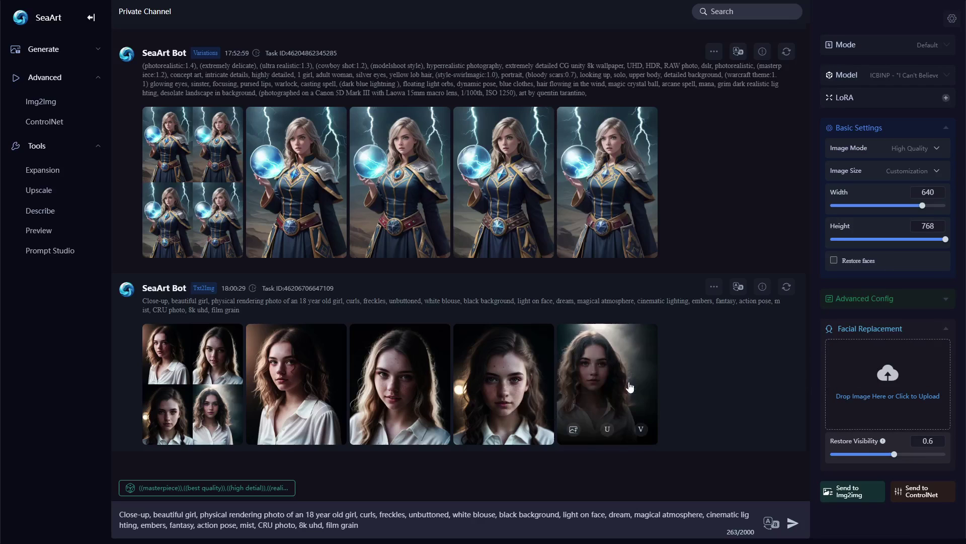
pyautogui.moveTo(291, 389)
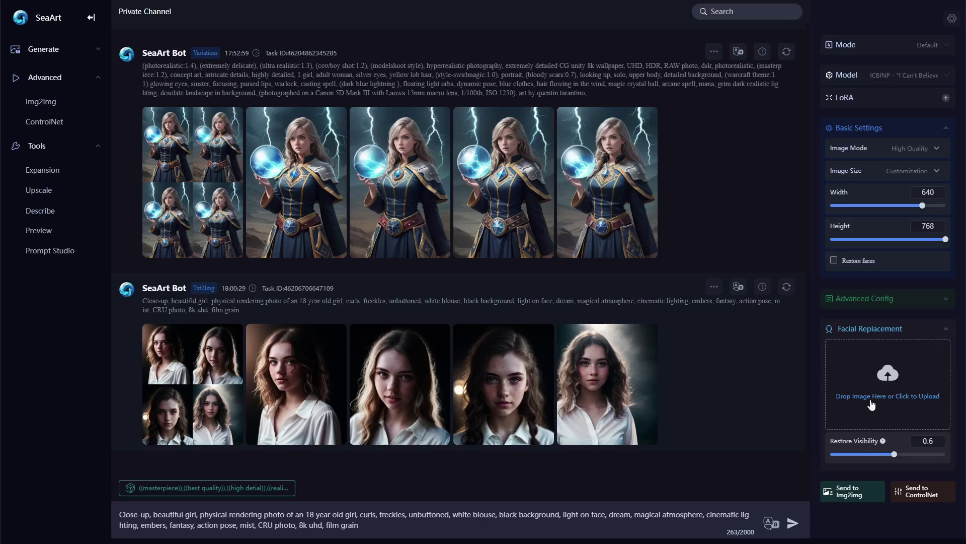
pyautogui.click(869, 375)
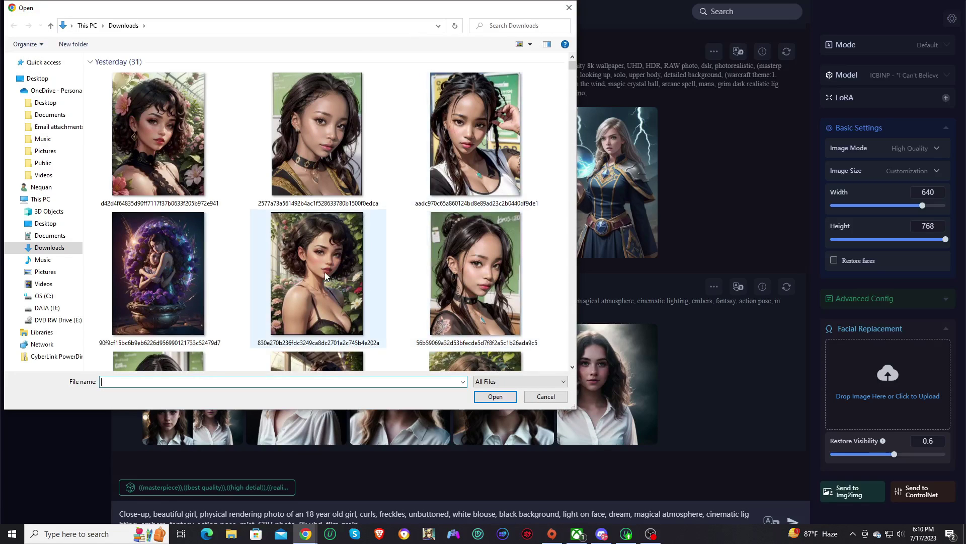
pyautogui.scroll(-3, 325, 272)
pyautogui.scroll(-3, 292, 242)
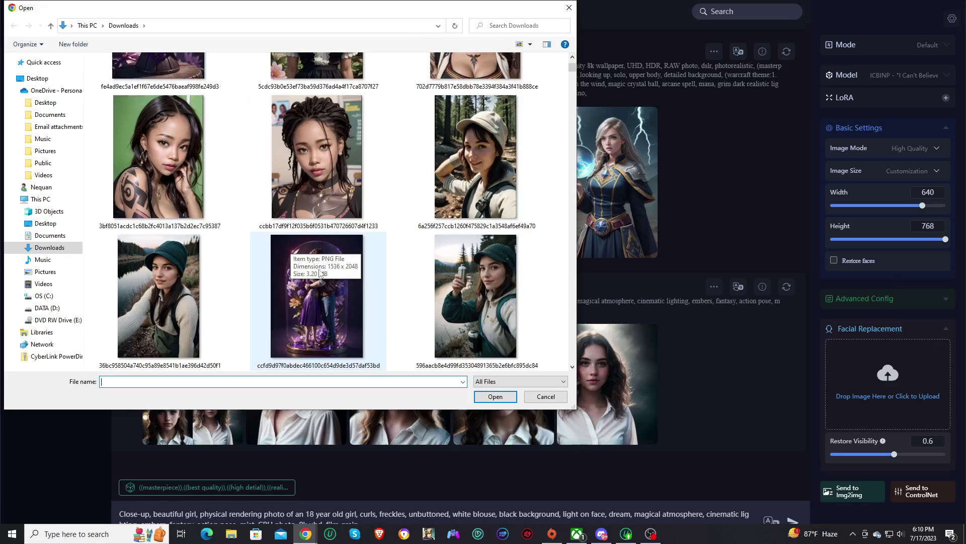
pyautogui.scroll(2, 319, 272)
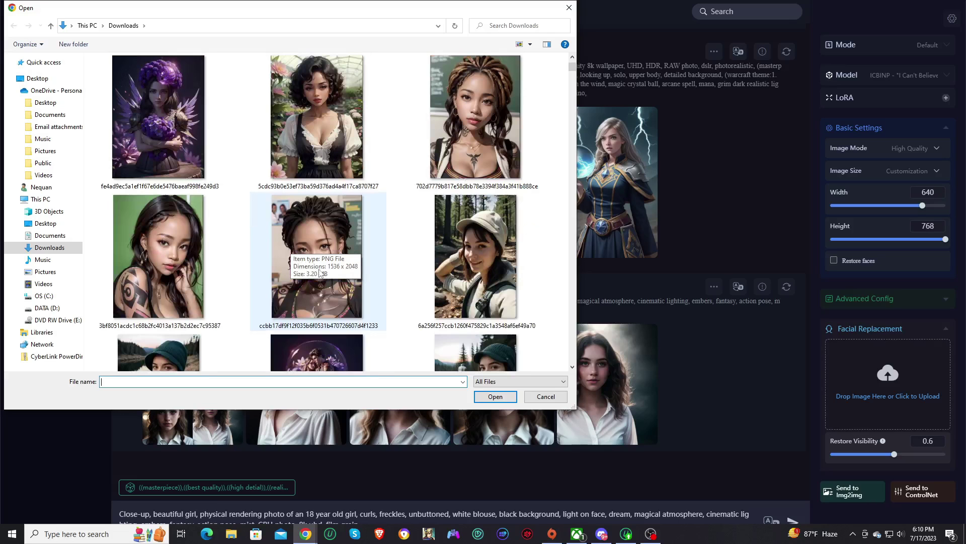
pyautogui.scroll(2, 319, 272)
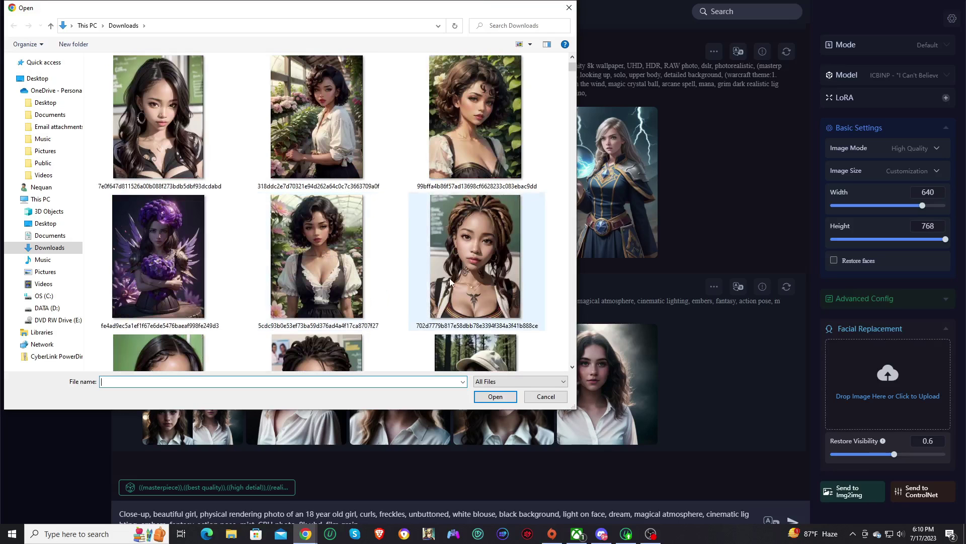
pyautogui.doubleClick(472, 246)
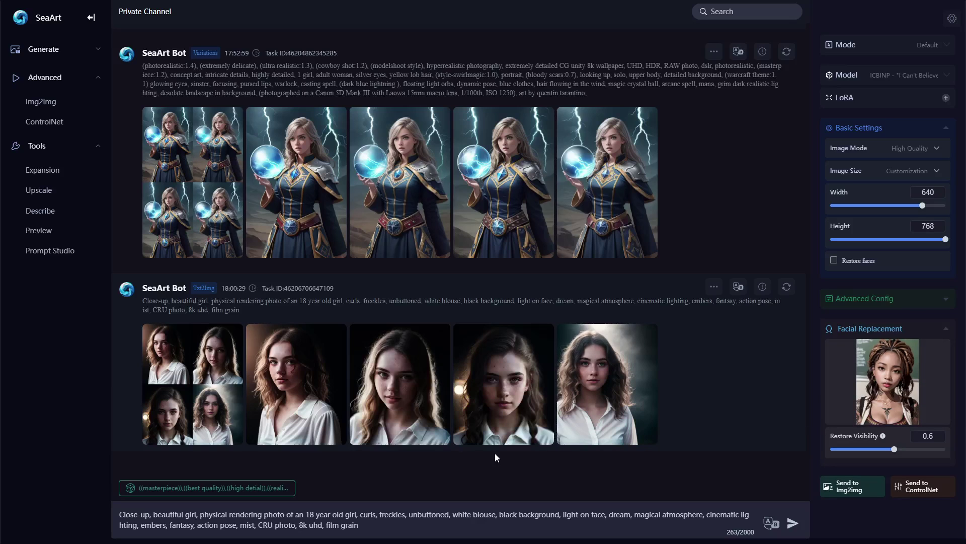
pyautogui.click(793, 524)
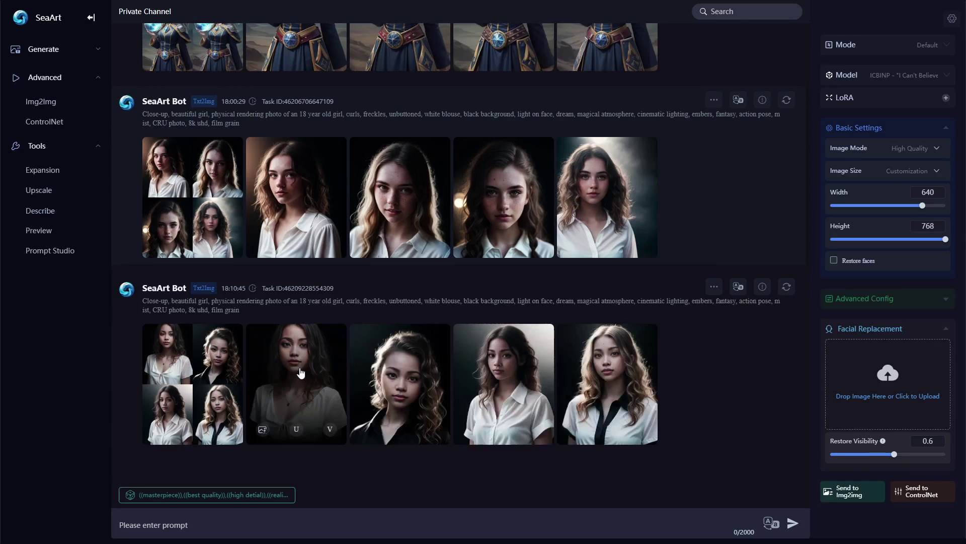
# Browse the face-swapped portraits full size back to the white-blouse one, then close the viewer
pyautogui.click(301, 373)
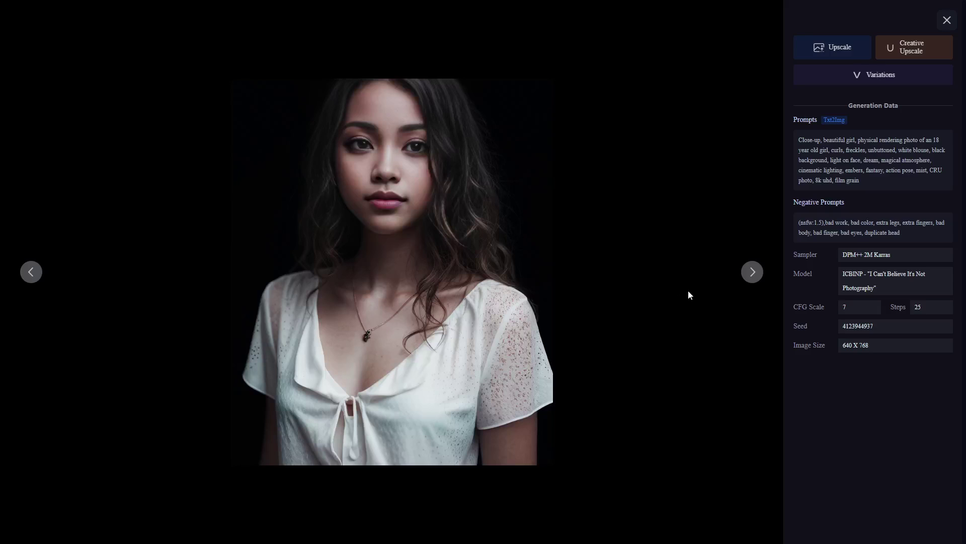
pyautogui.click(752, 279)
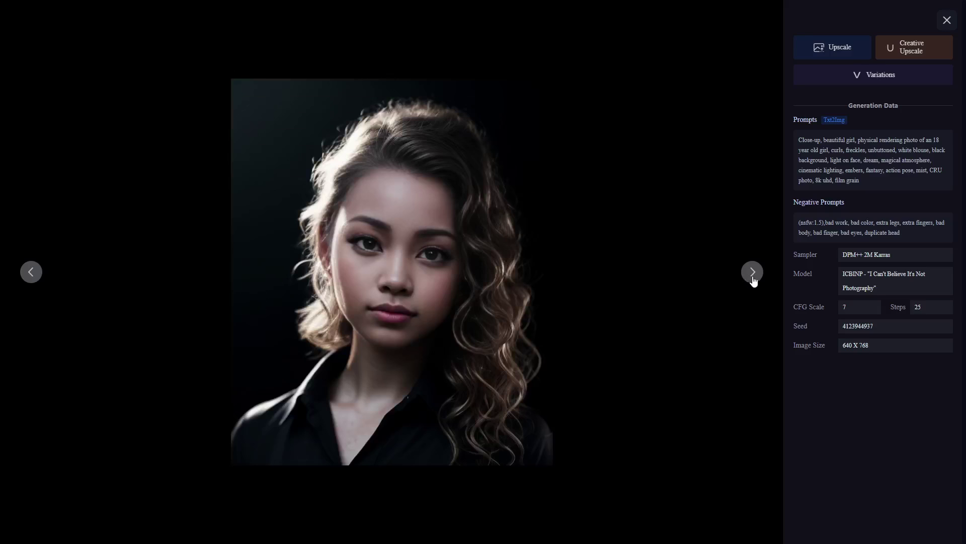
pyautogui.click(752, 275)
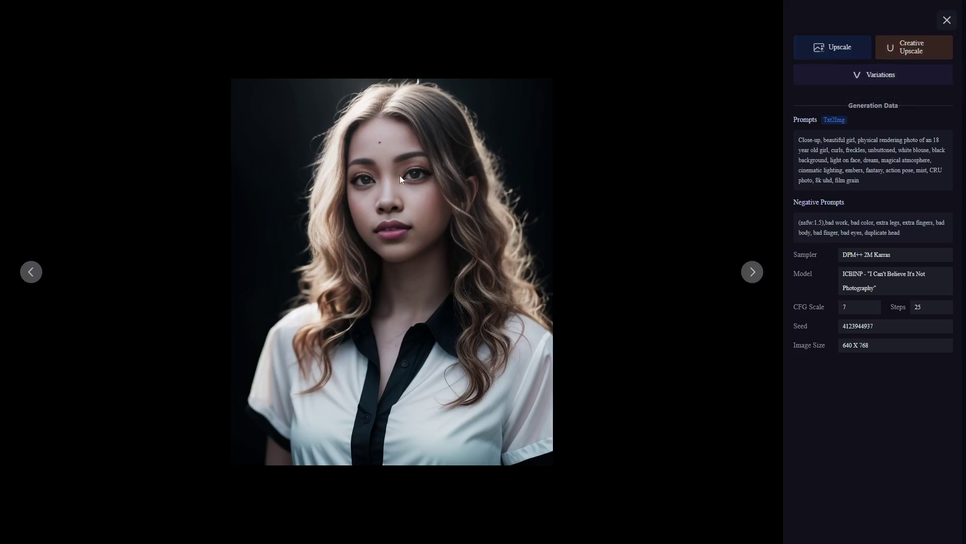
pyautogui.click(31, 277)
pyautogui.click(36, 278)
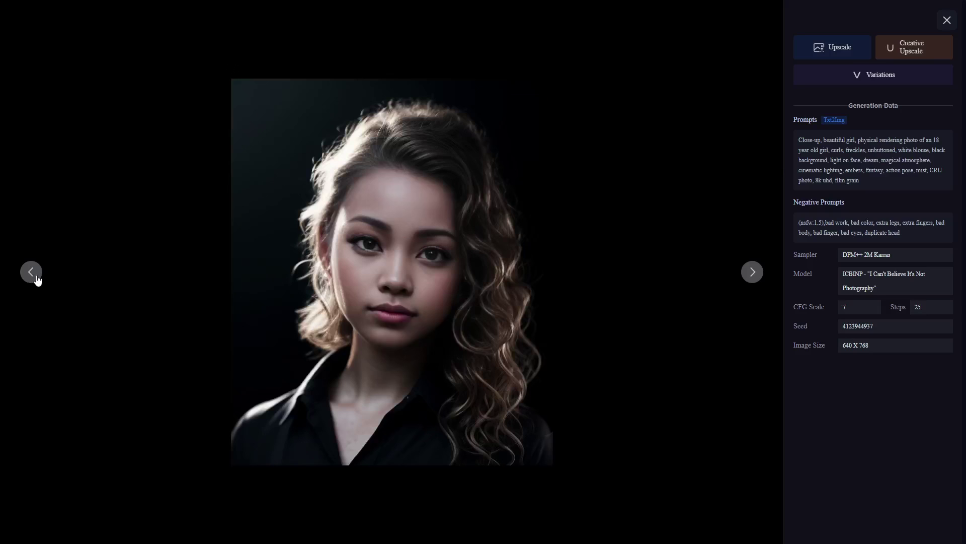
pyautogui.click(36, 277)
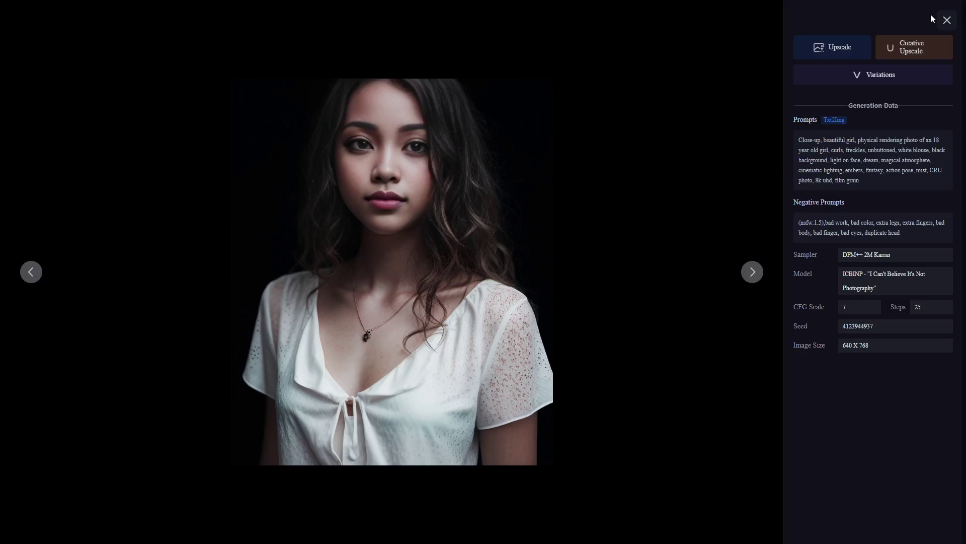
pyautogui.click(945, 21)
# Restore the earlier wizard prompt with the Real Moon - Anime model and expand Advanced Config
pyautogui.scroll(7, 426, 377)
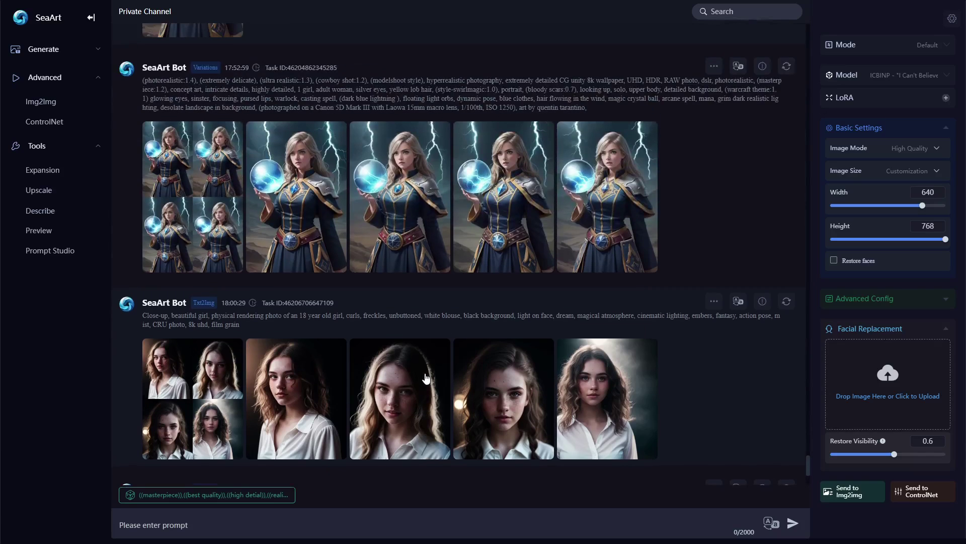
pyautogui.scroll(10, 425, 378)
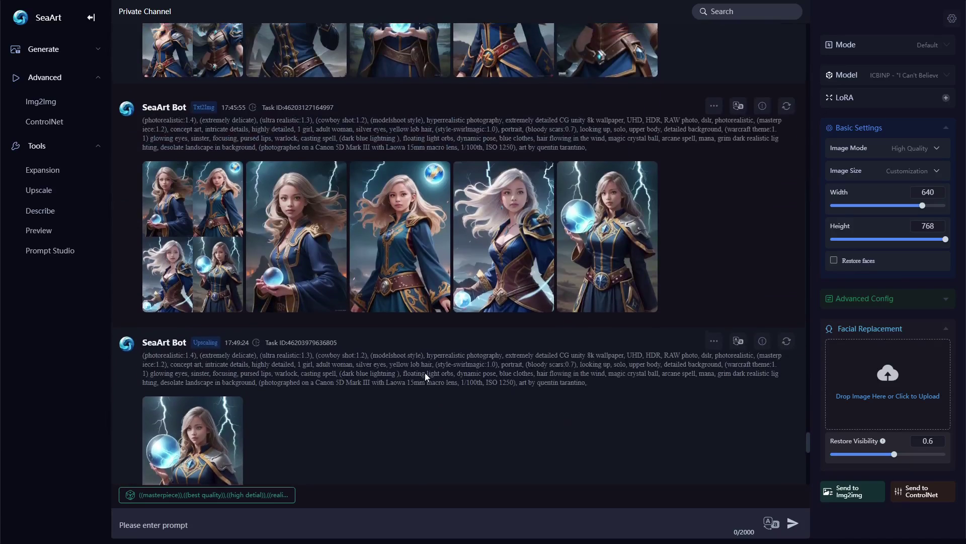
pyautogui.scroll(15, 431, 370)
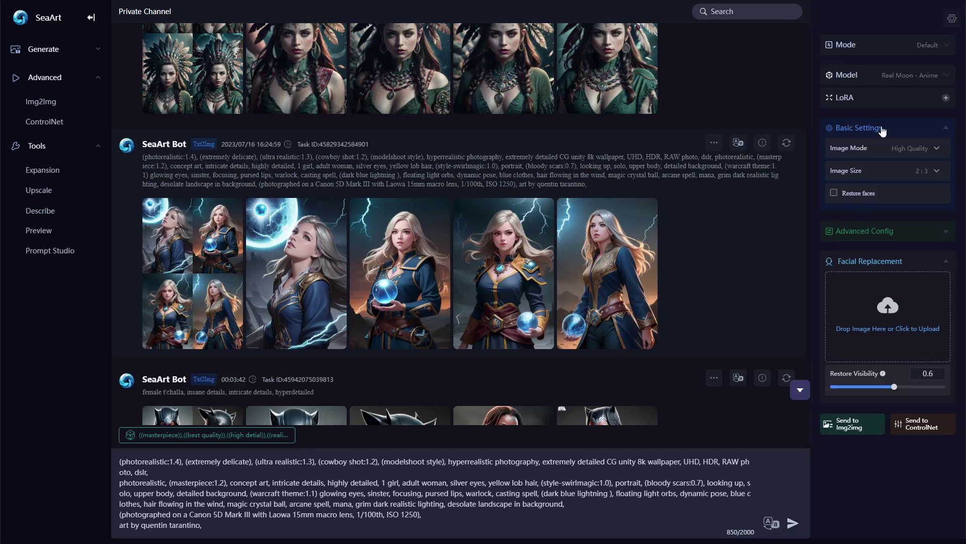
pyautogui.click(895, 81)
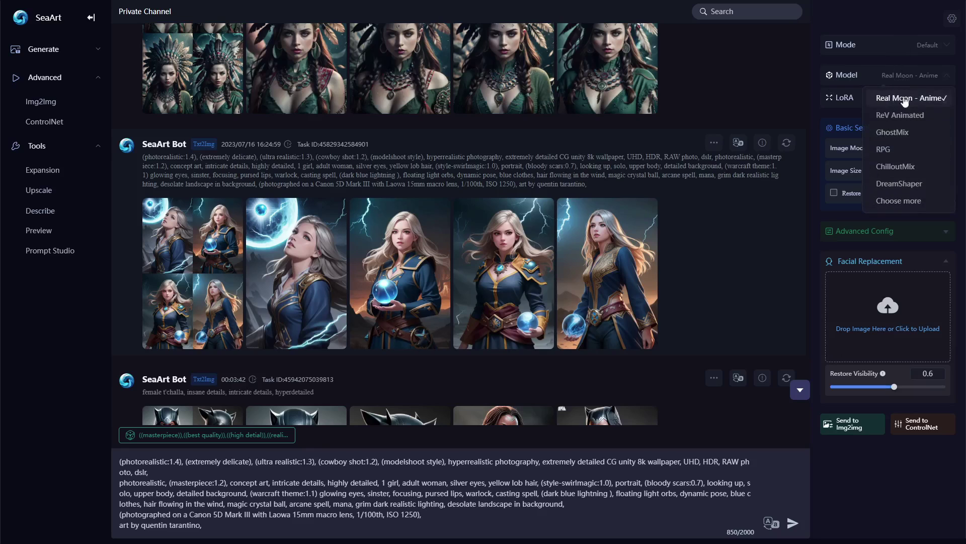
pyautogui.click(838, 112)
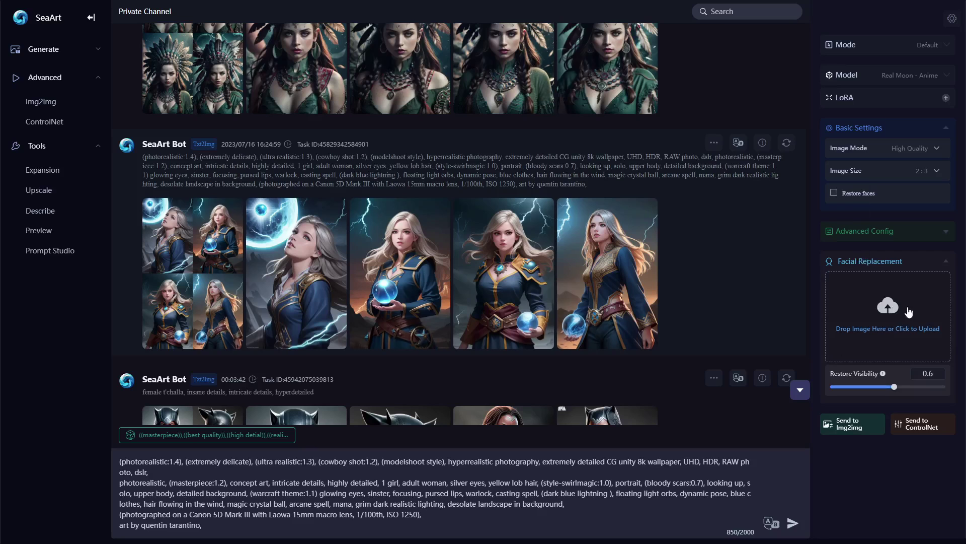
pyautogui.click(939, 233)
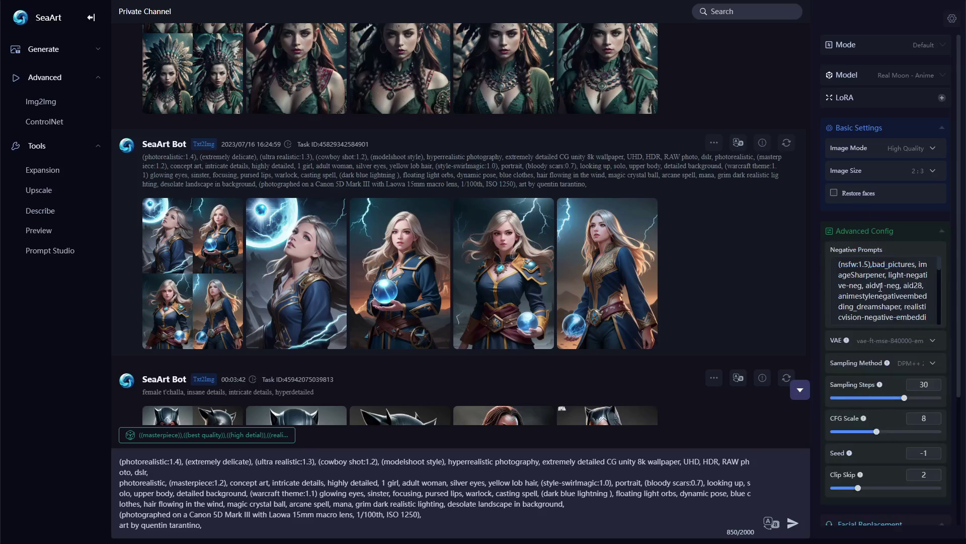
pyautogui.scroll(-5, 880, 287)
# Load the curly-haired woman in green as the replacement face and generate the wizard images
pyautogui.scroll(5, 881, 296)
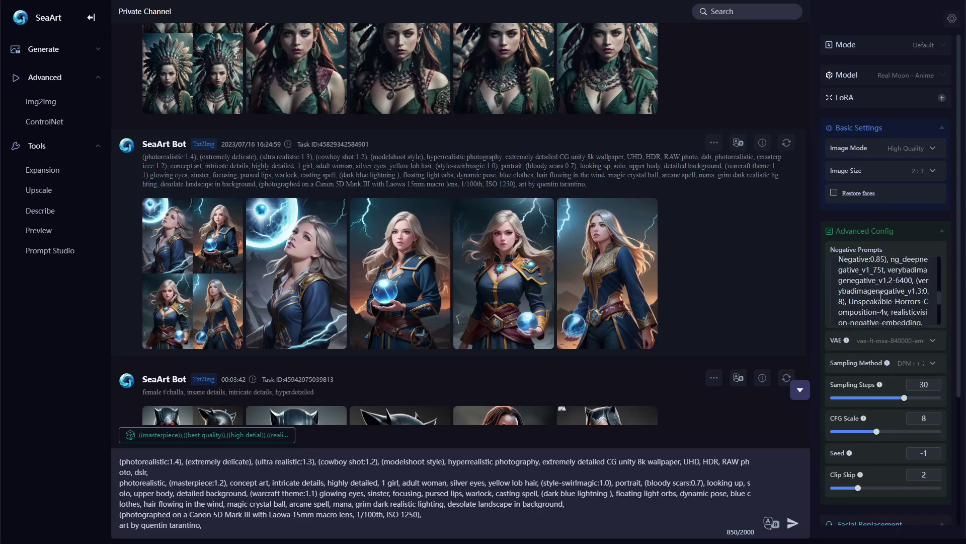
pyautogui.click(942, 233)
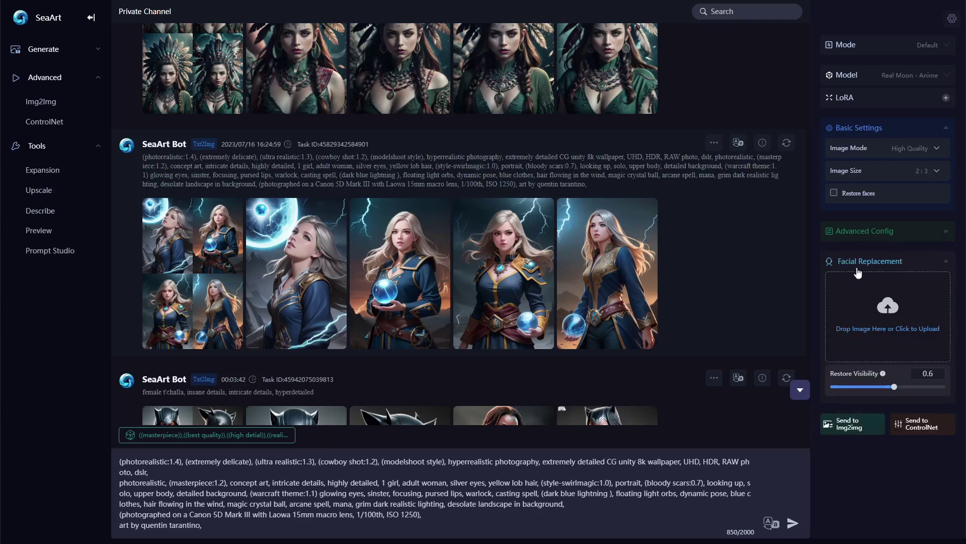
pyautogui.click(894, 313)
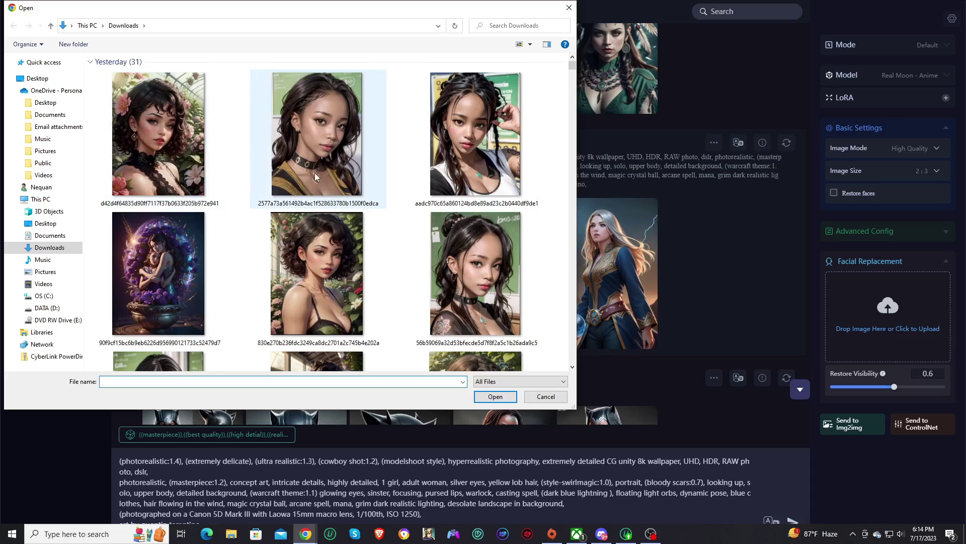
pyautogui.scroll(-2, 315, 173)
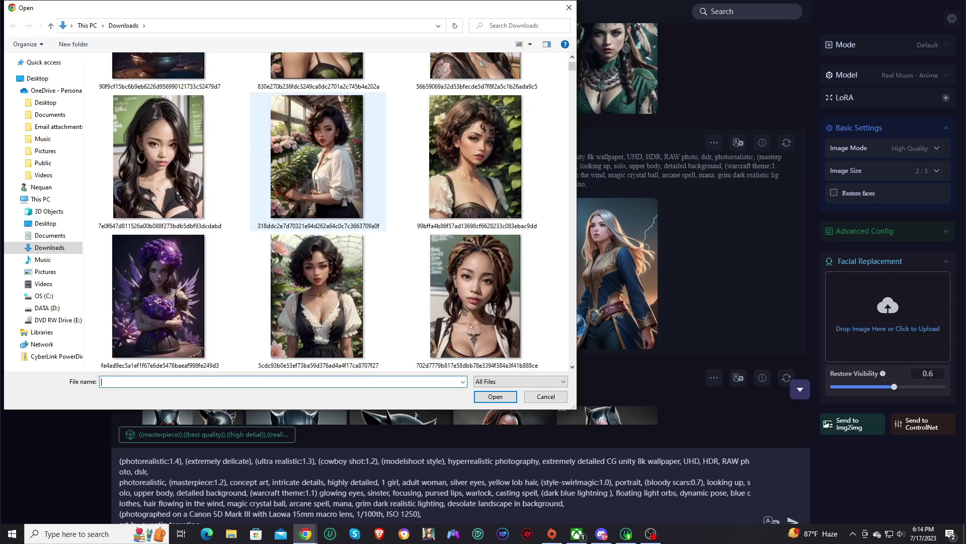
pyautogui.scroll(-6, 315, 174)
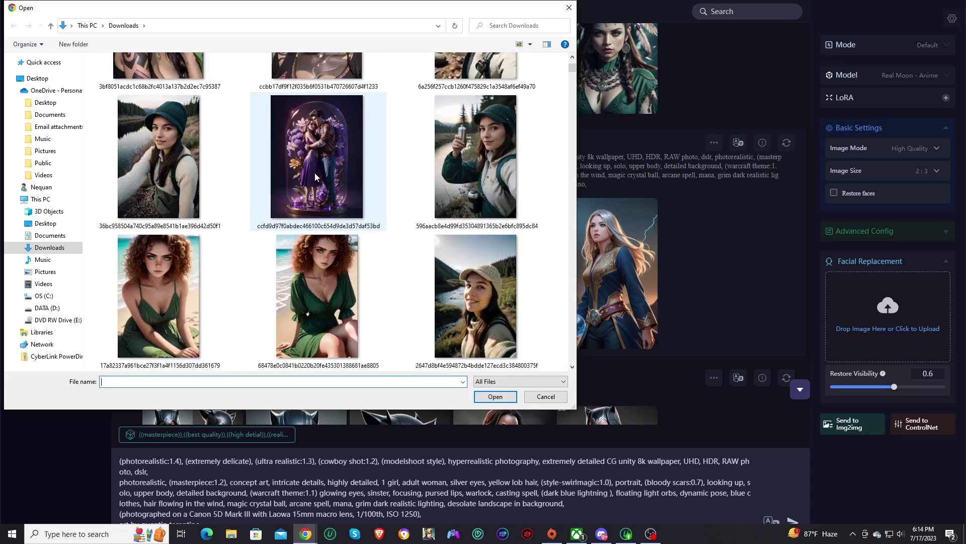
pyautogui.scroll(-2, 315, 173)
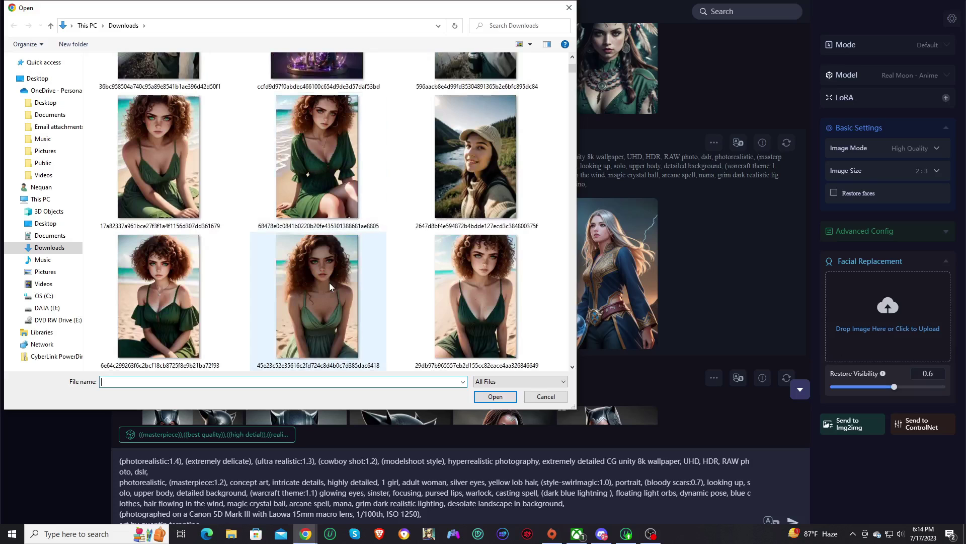
pyautogui.click(177, 284)
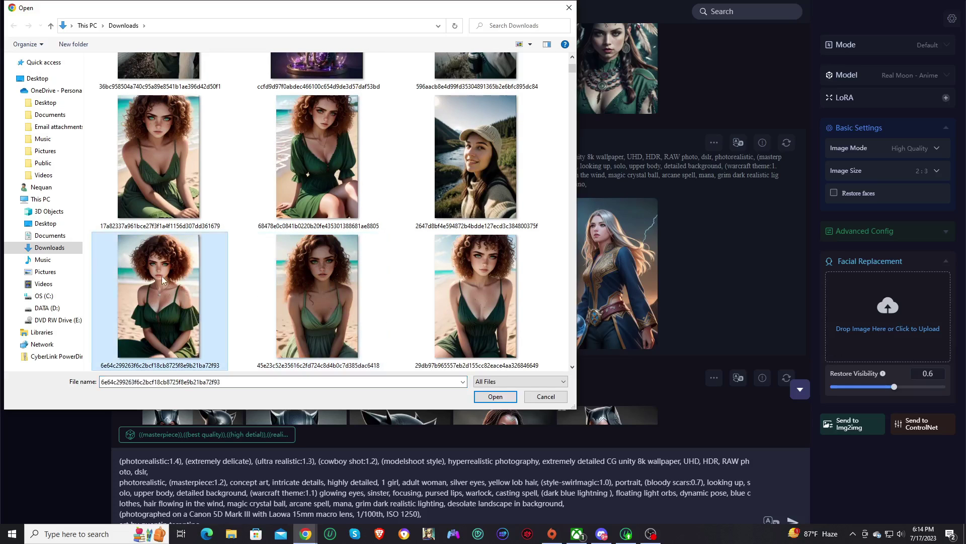
pyautogui.doubleClick(161, 276)
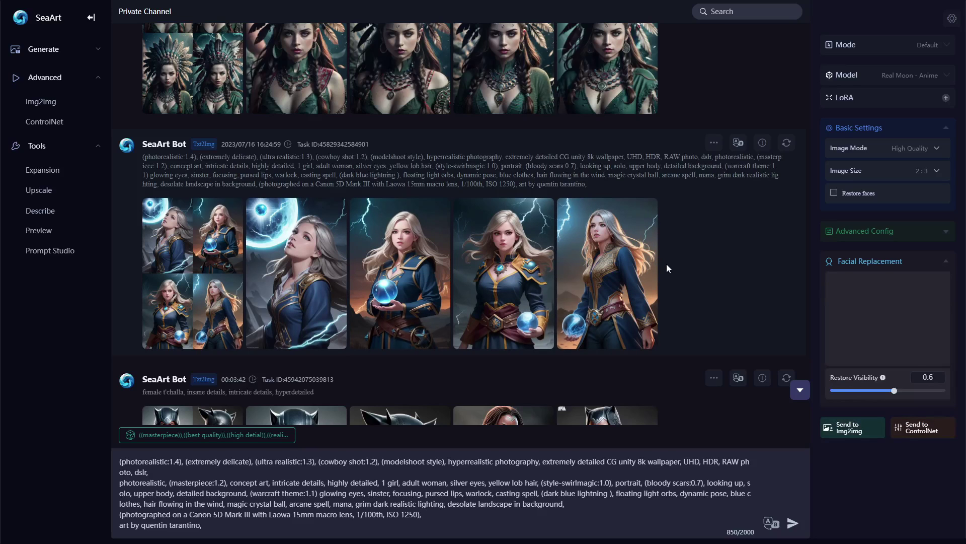
pyautogui.click(799, 525)
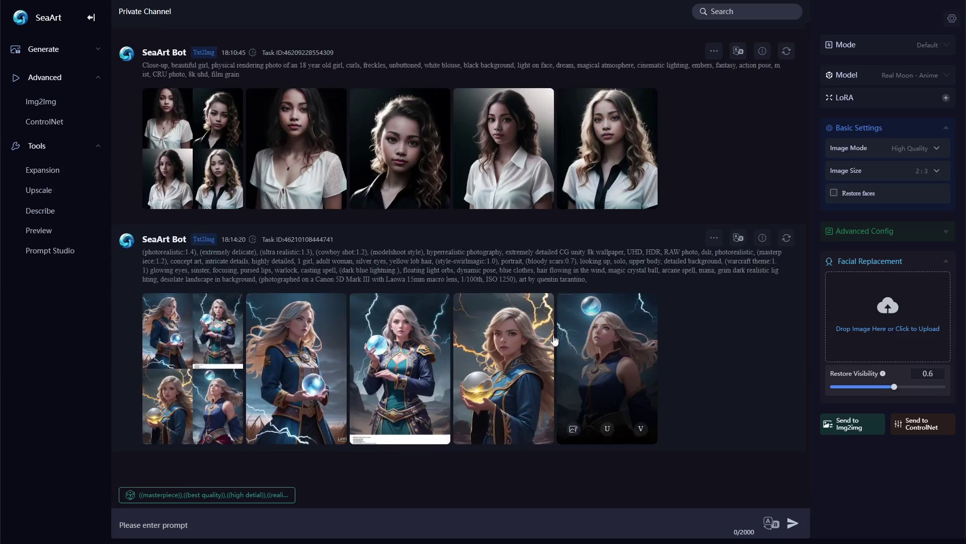
# View each of the four face-swapped warlock results full size, including the golden-orb image, then close
pyautogui.click(309, 325)
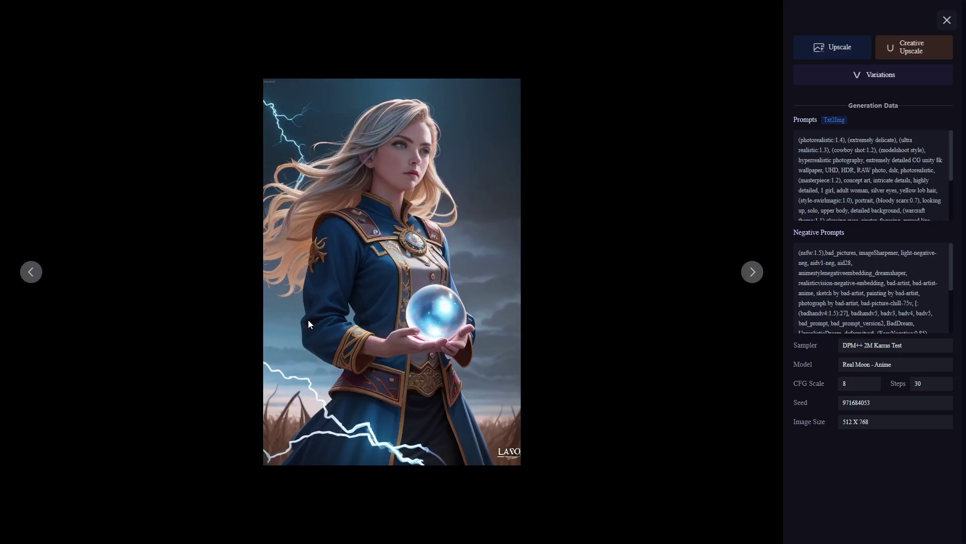
pyautogui.click(756, 272)
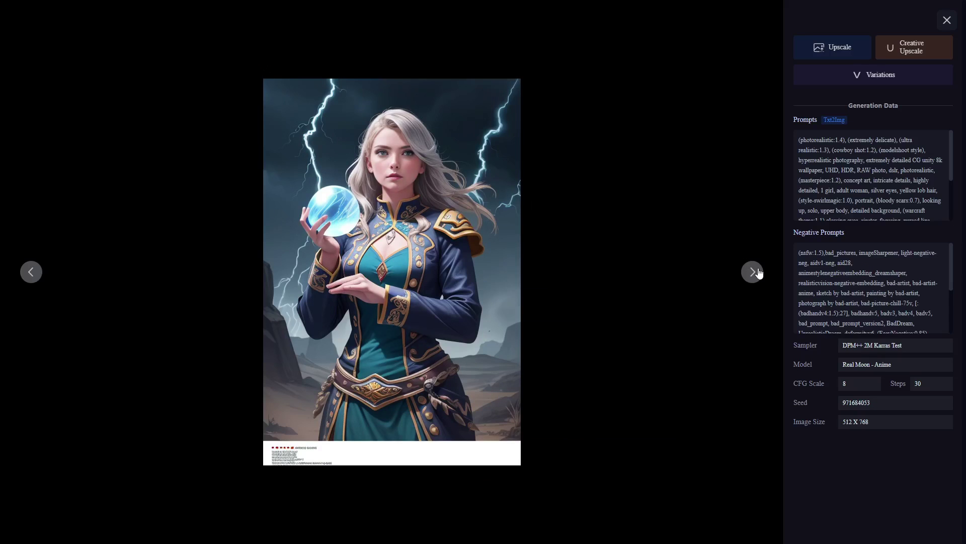
pyautogui.click(753, 271)
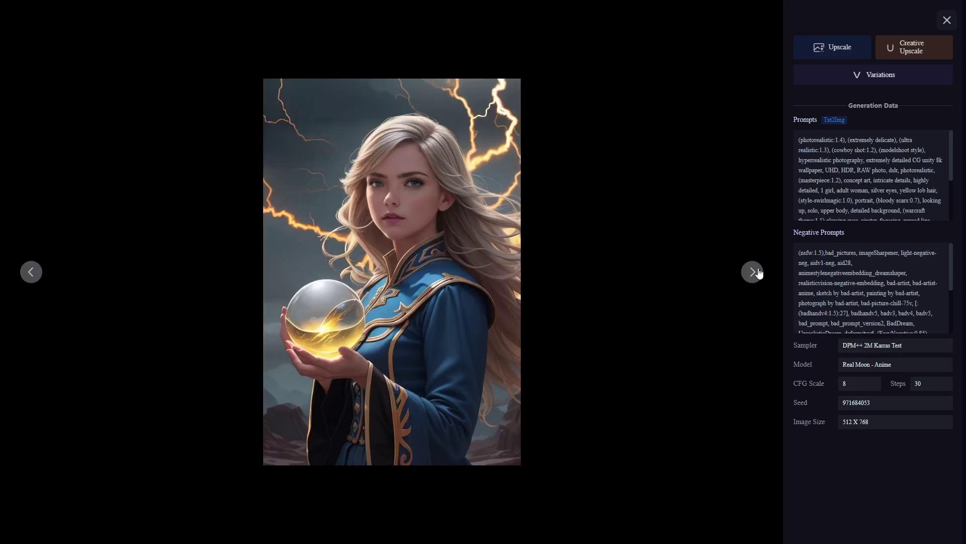
pyautogui.click(758, 273)
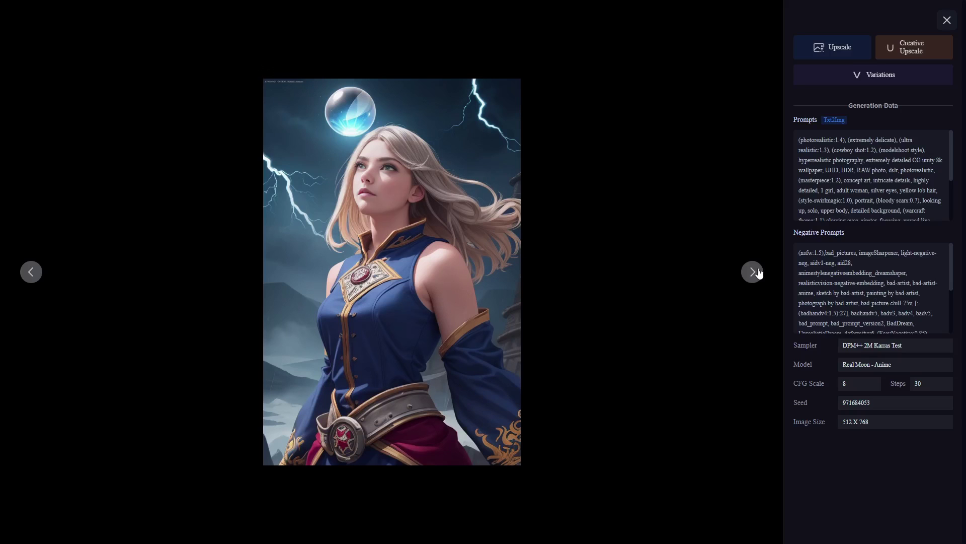
pyautogui.click(947, 20)
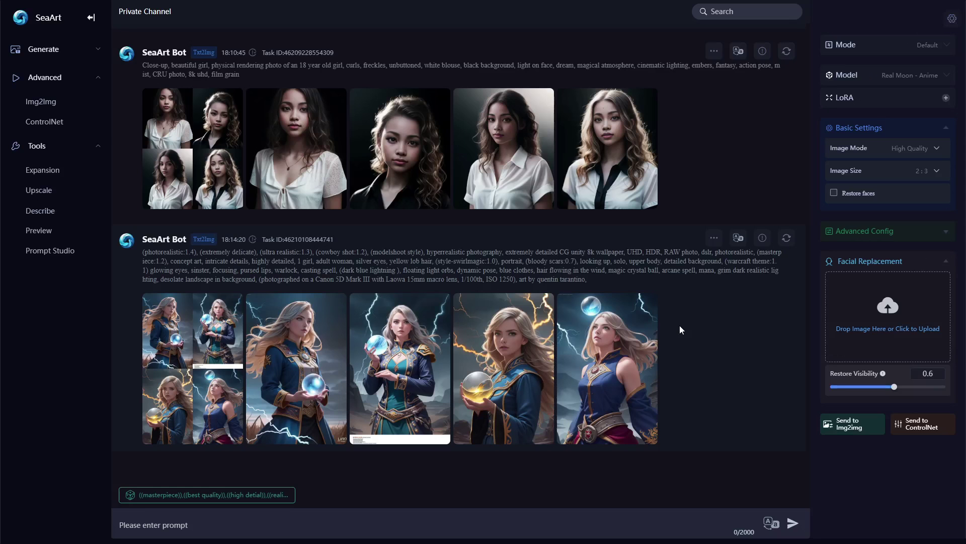
pyautogui.moveTo(295, 356)
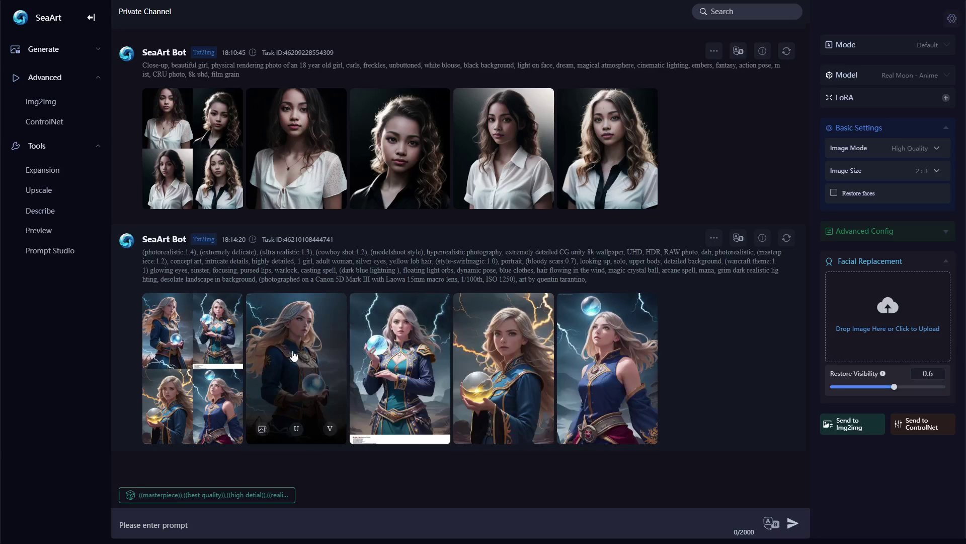
pyautogui.scroll(2, 610, 398)
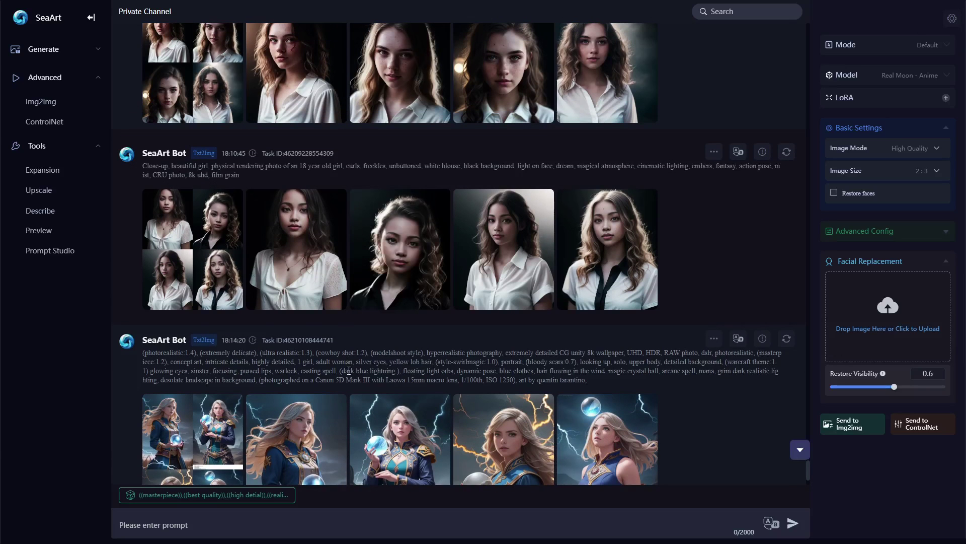
pyautogui.scroll(3, 348, 370)
pyautogui.scroll(2, 349, 370)
pyautogui.scroll(-2, 348, 370)
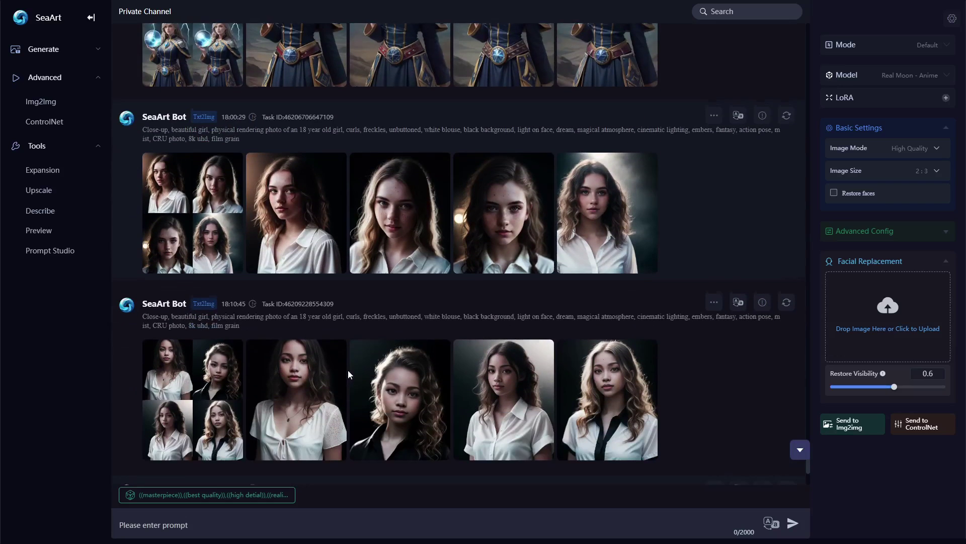
pyautogui.scroll(-5, 348, 373)
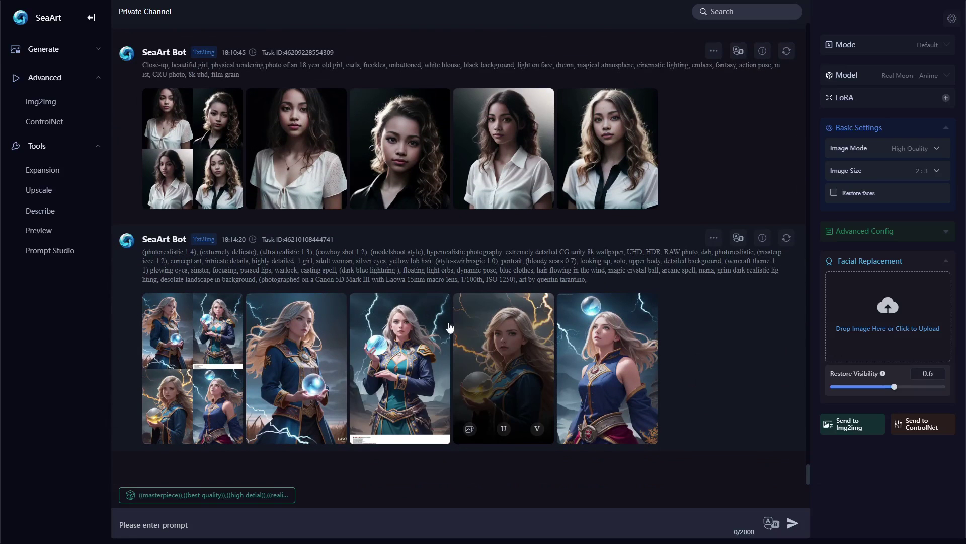
pyautogui.scroll(6, 445, 314)
pyautogui.scroll(3, 445, 315)
pyautogui.scroll(-9, 711, 383)
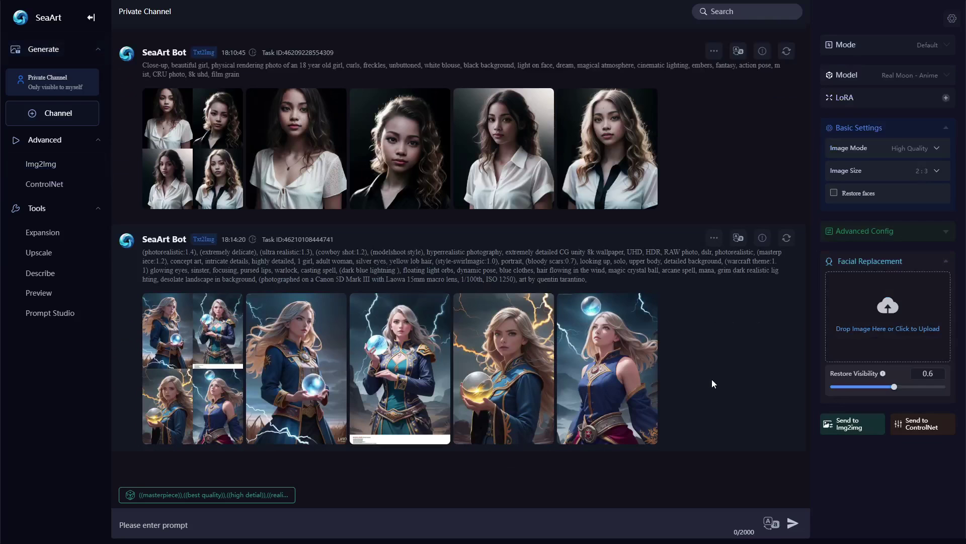
pyautogui.click(43, 165)
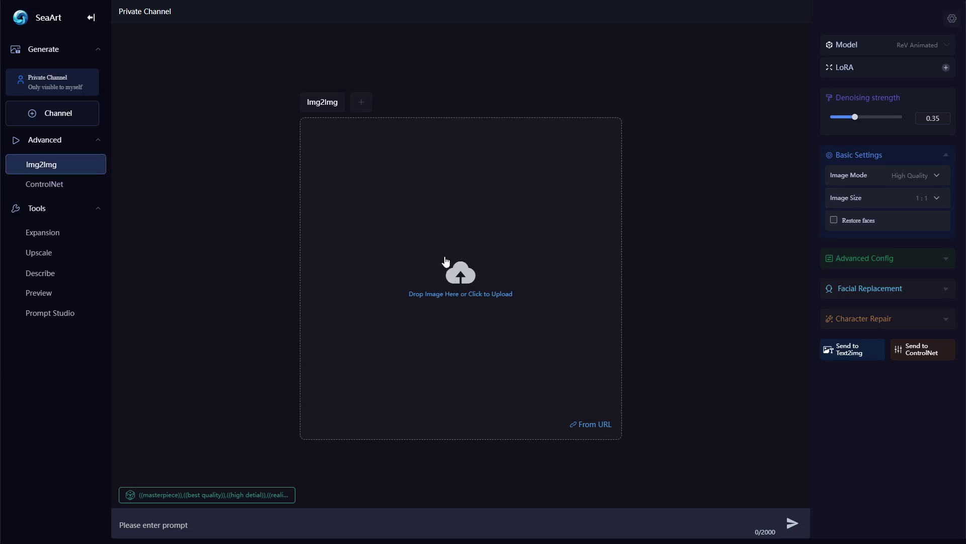
# Upload the smiling woman's cap-by-the-river selfie from Downloads as the Img2Img source image
pyautogui.click(446, 261)
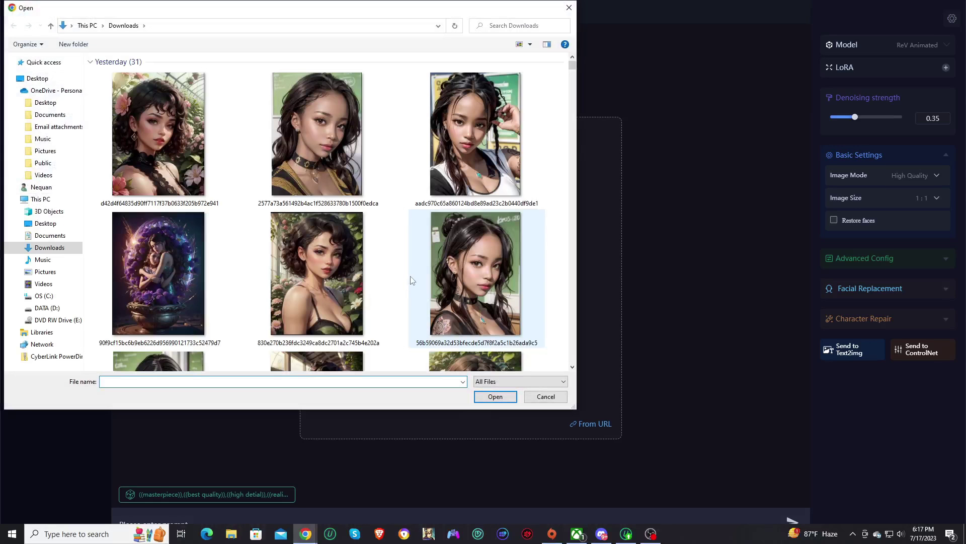
pyautogui.scroll(-5, 410, 281)
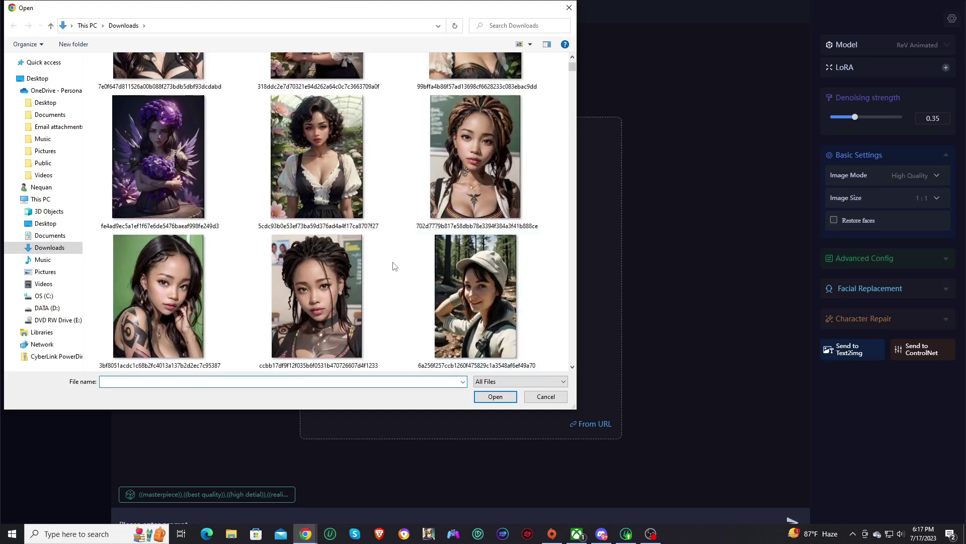
pyautogui.scroll(-3, 393, 265)
pyautogui.scroll(-3, 394, 266)
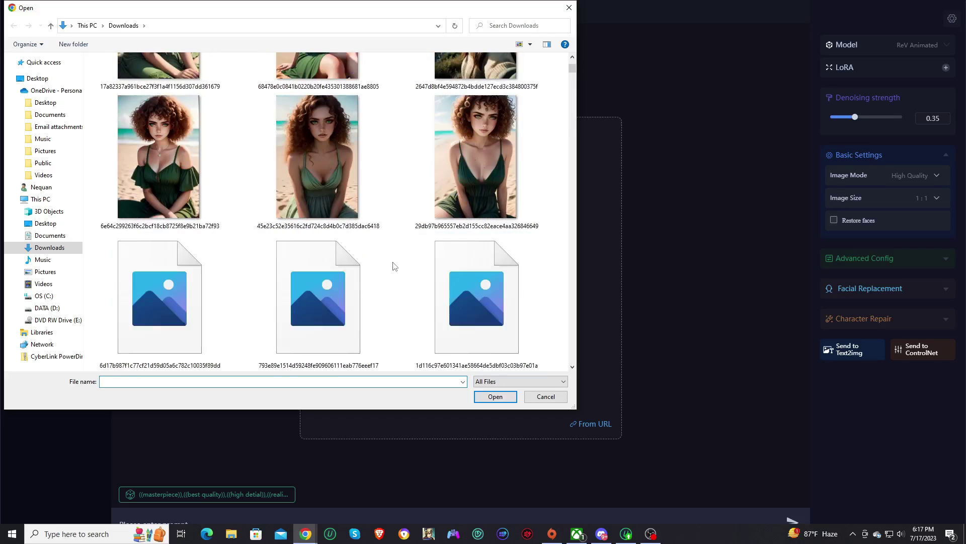
pyautogui.scroll(1, 395, 265)
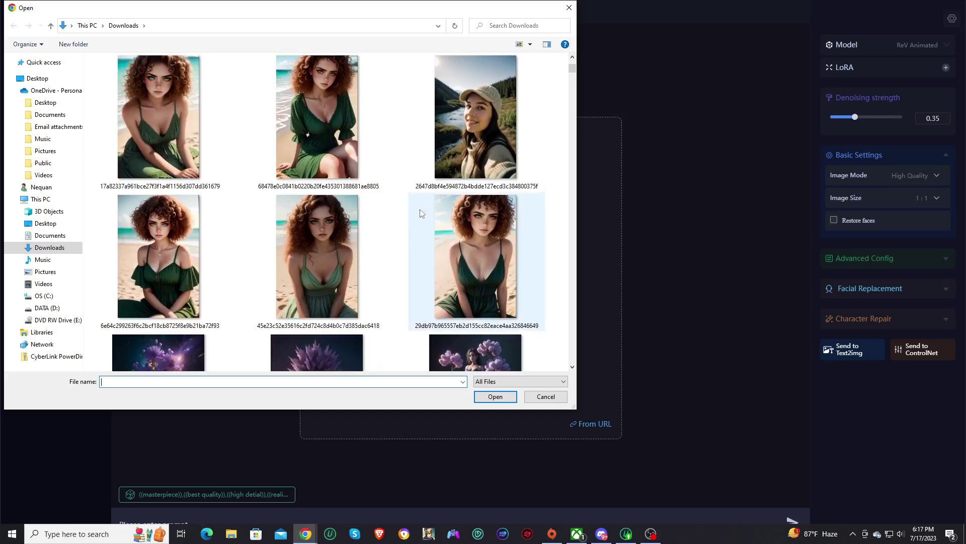
pyautogui.doubleClick(472, 116)
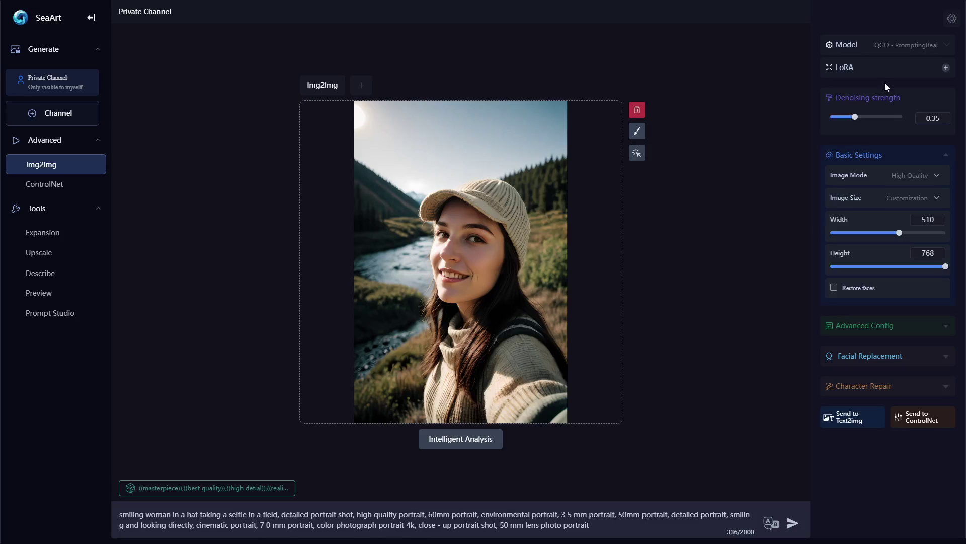
pyautogui.click(884, 355)
# Set the curly dark-haired woman's portrait as the selfie's replacement face, Restore Visibility 0.6
pyautogui.scroll(-1, 854, 343)
pyautogui.click(879, 365)
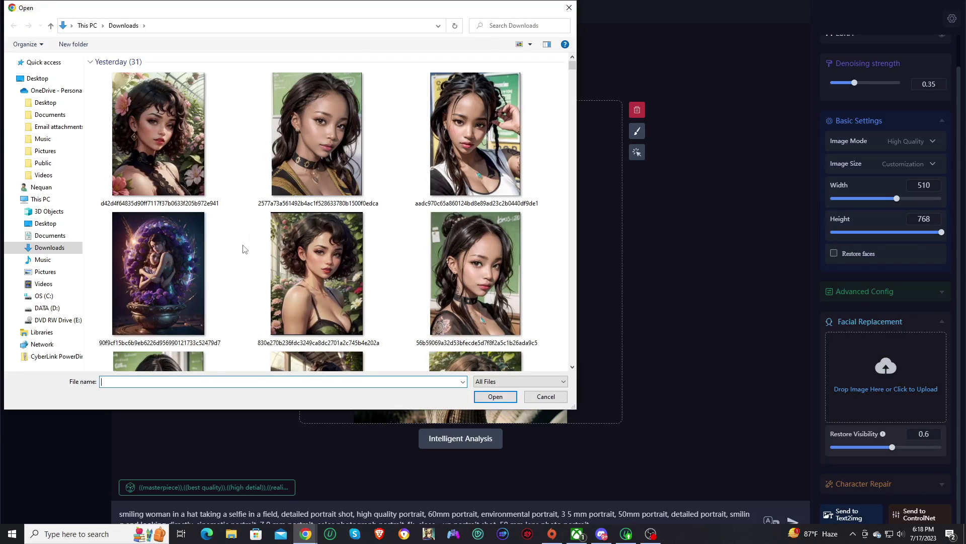
pyautogui.scroll(-2, 243, 249)
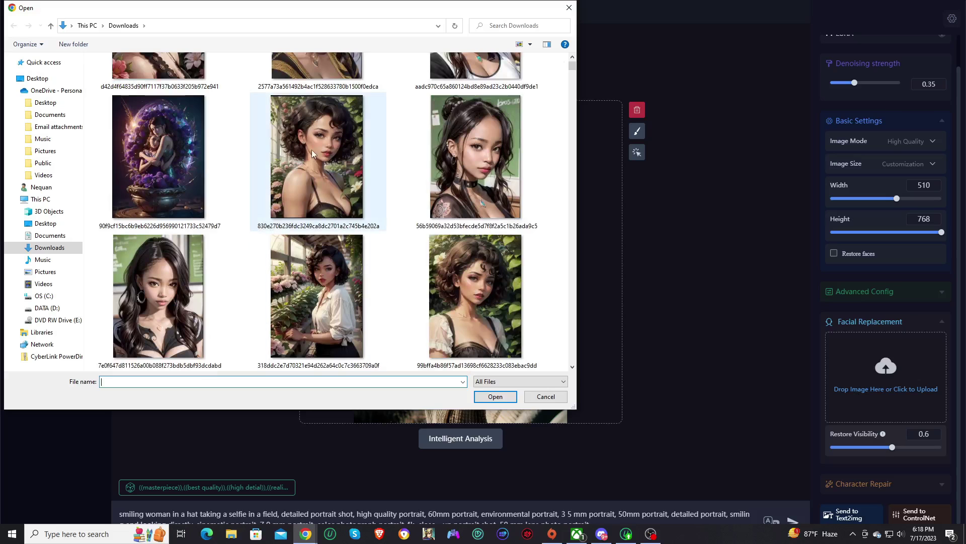
pyautogui.doubleClick(334, 167)
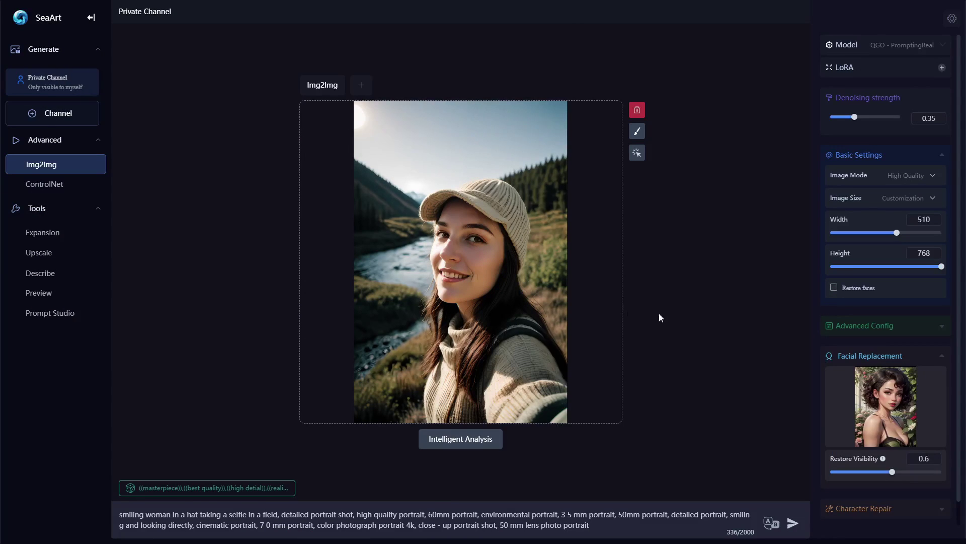
# Keep QGO - PromptingReal as the selected model
pyautogui.moveTo(899, 394)
pyautogui.scroll(-1, 899, 393)
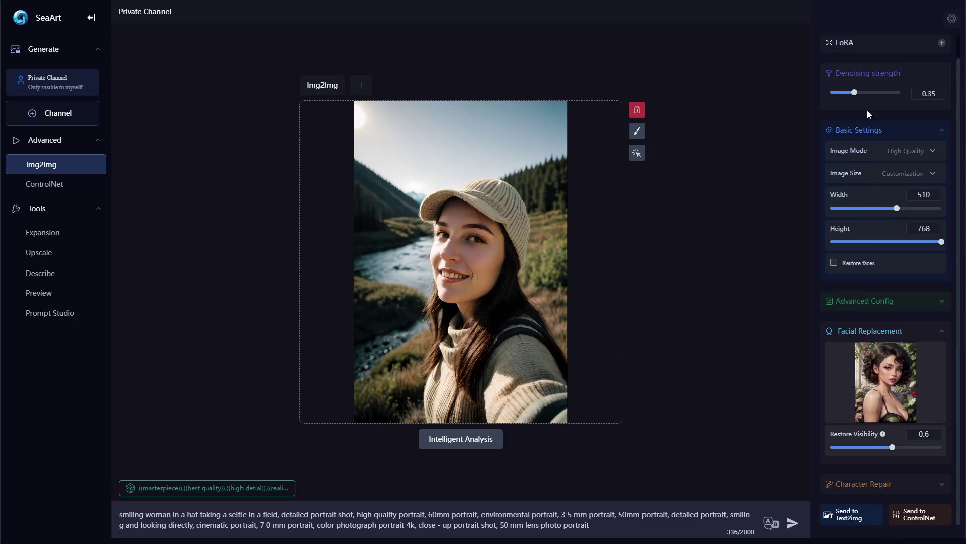
pyautogui.scroll(1, 869, 100)
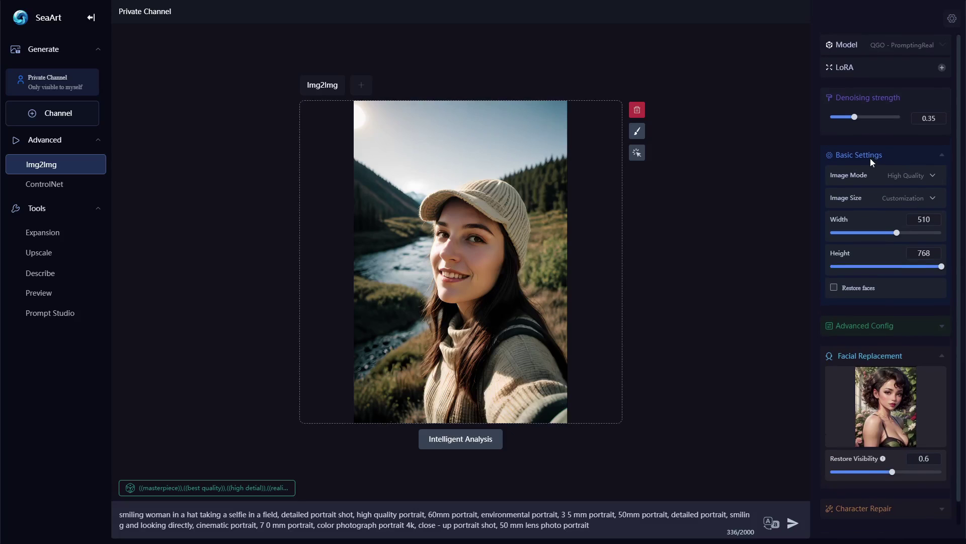
pyautogui.click(906, 49)
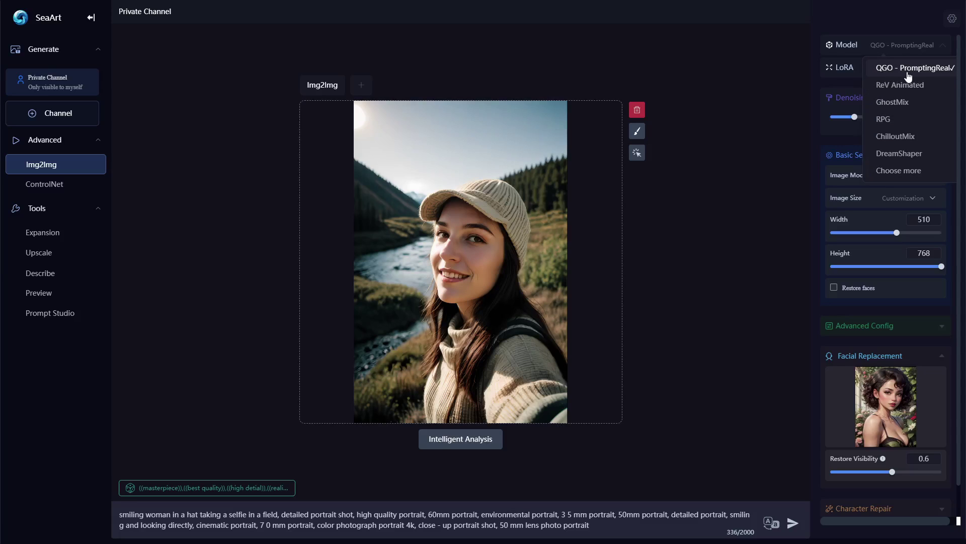
pyautogui.click(935, 76)
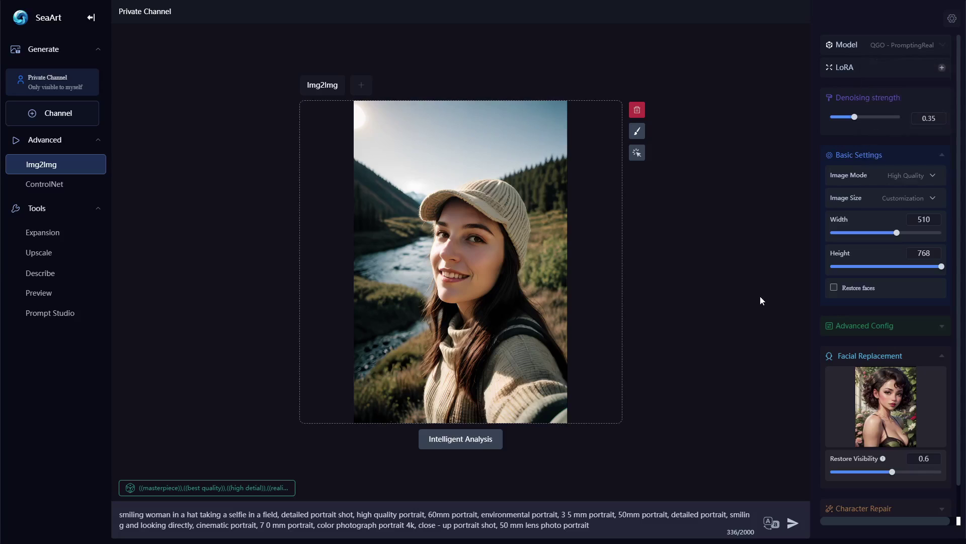
# Leave Character Repair's repair type on none and generate the face-swapped selfies
pyautogui.scroll(-1, 864, 340)
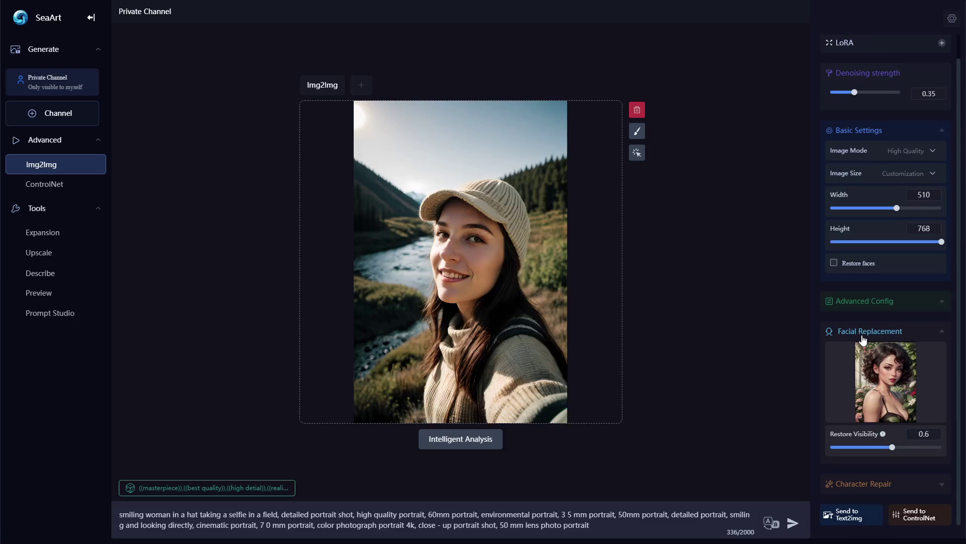
pyautogui.click(892, 489)
pyautogui.scroll(-1, 860, 417)
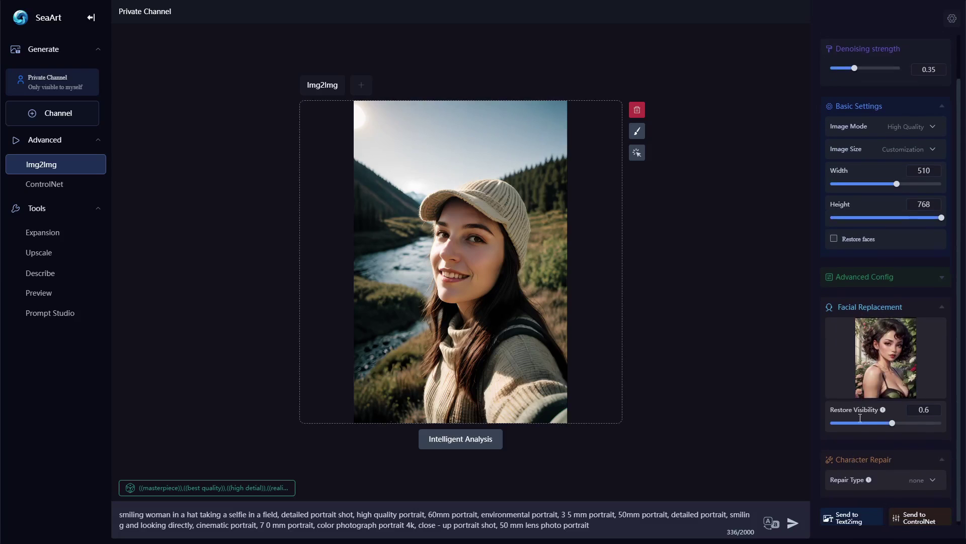
pyautogui.click(918, 481)
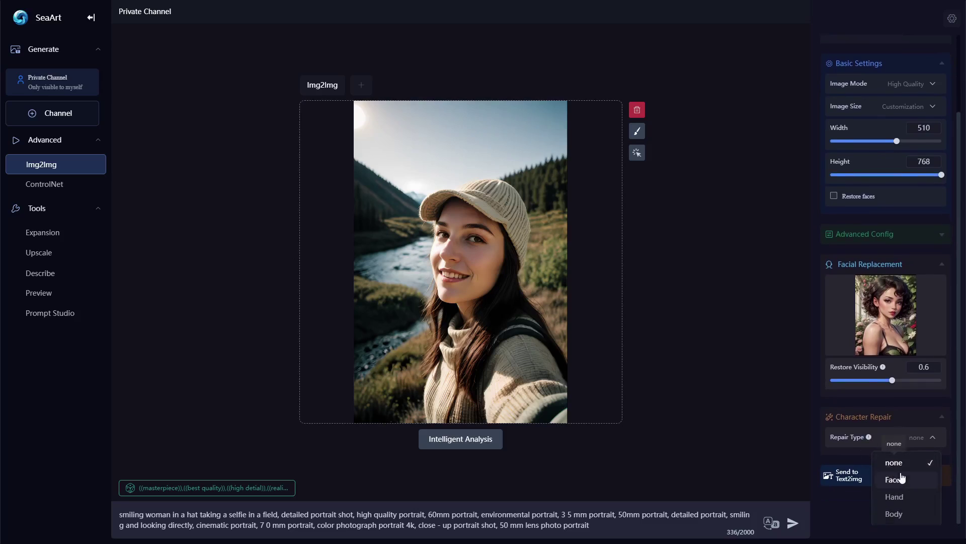
pyautogui.click(908, 439)
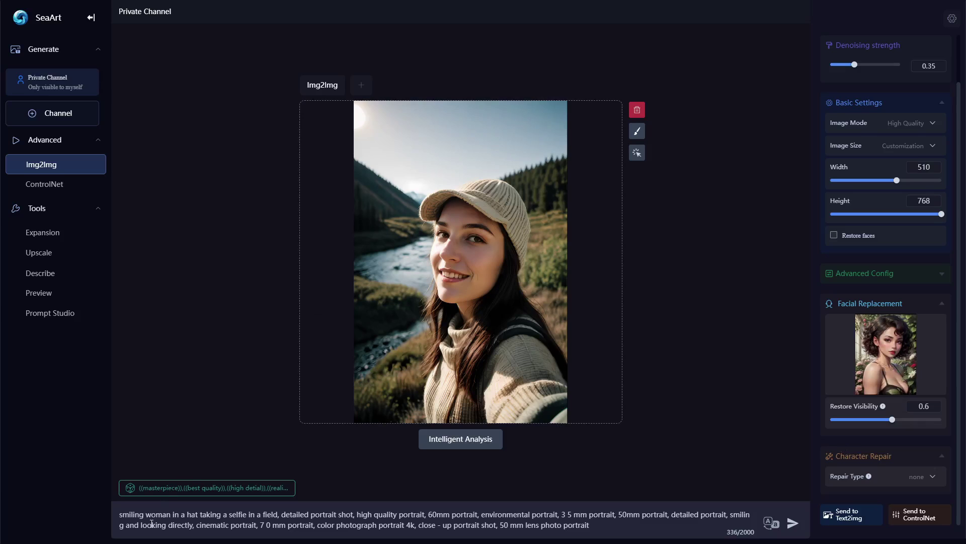
pyautogui.click(793, 523)
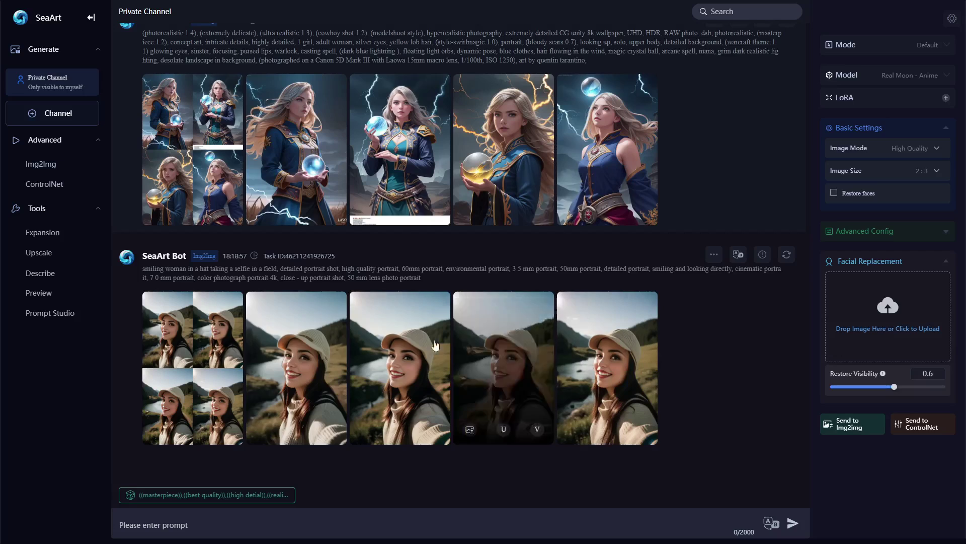
# View the first generated selfie full size, step through the other three variations, then close the viewer
pyautogui.click(308, 351)
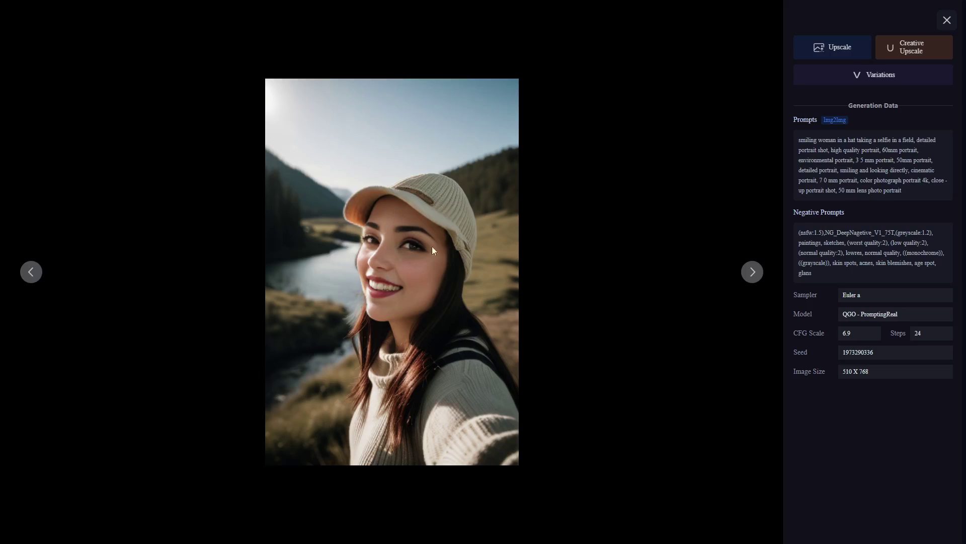
pyautogui.click(749, 276)
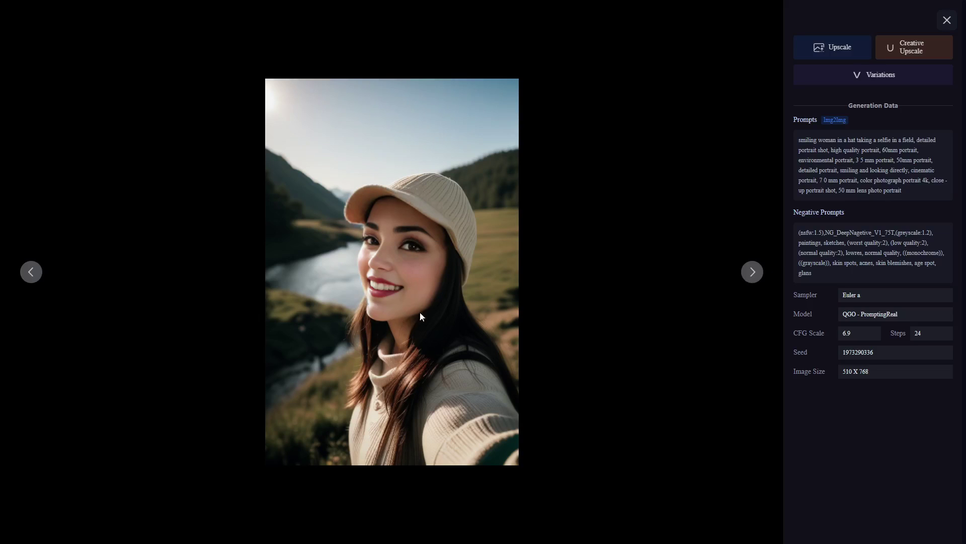
pyautogui.click(754, 274)
pyautogui.click(754, 274)
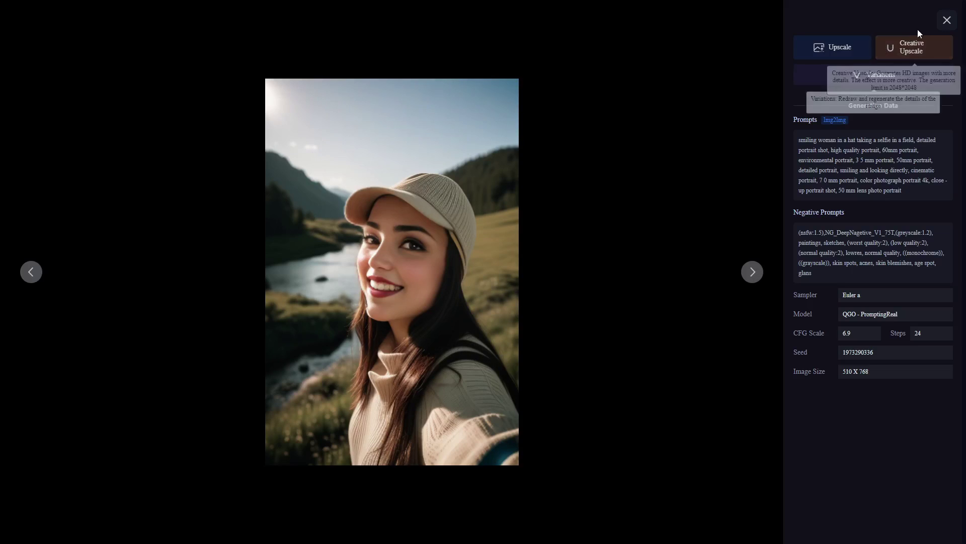
pyautogui.click(947, 21)
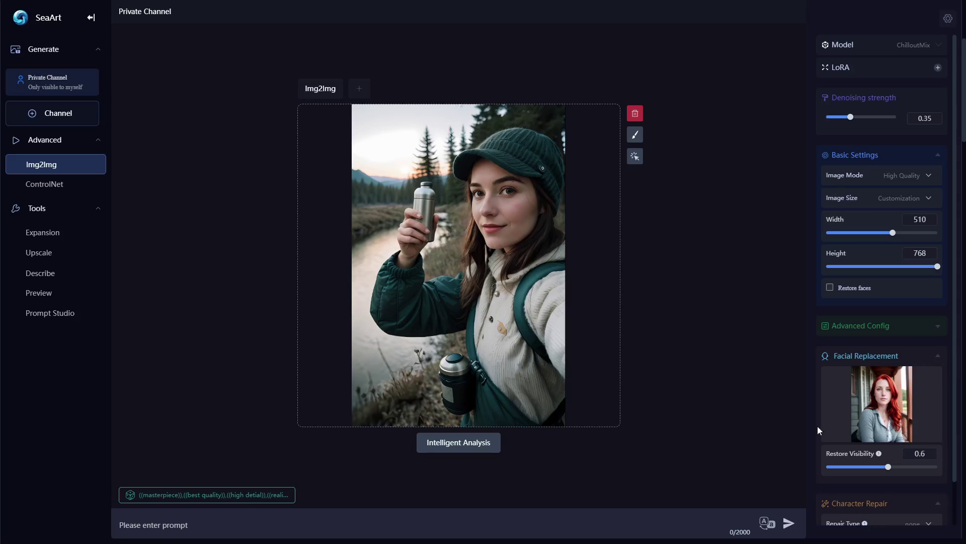
# Review the Img2Img setup holding the green-beanie selfie and the red-haired replacement face
pyautogui.moveTo(908, 399)
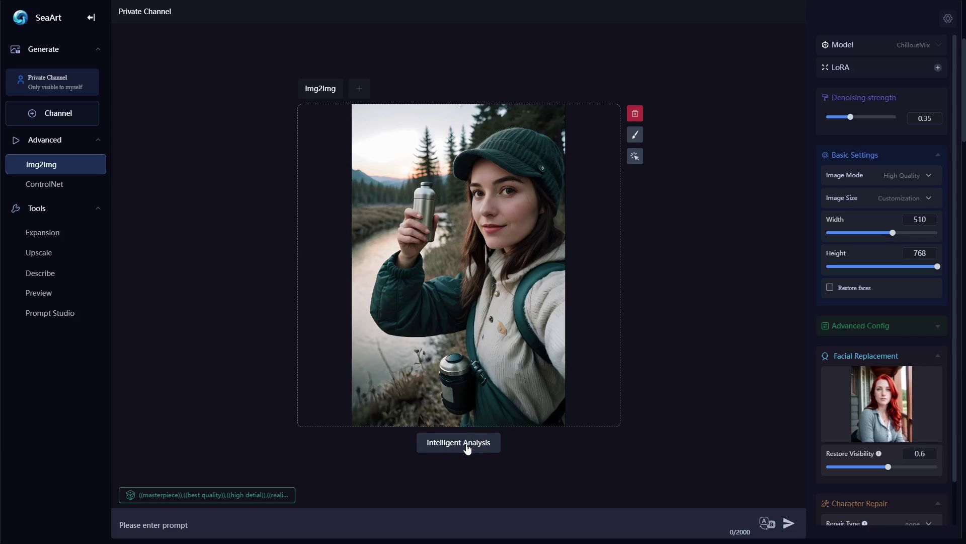
# Auto-generate a prompt, keep Realistic Vision V4.0, and generate the red-haired face-swapped selfies
pyautogui.click(497, 442)
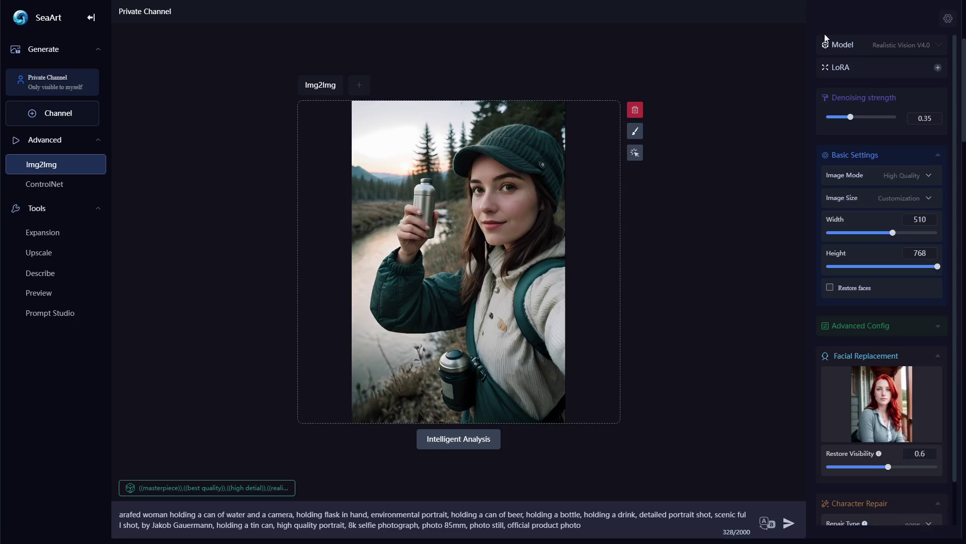
pyautogui.click(923, 50)
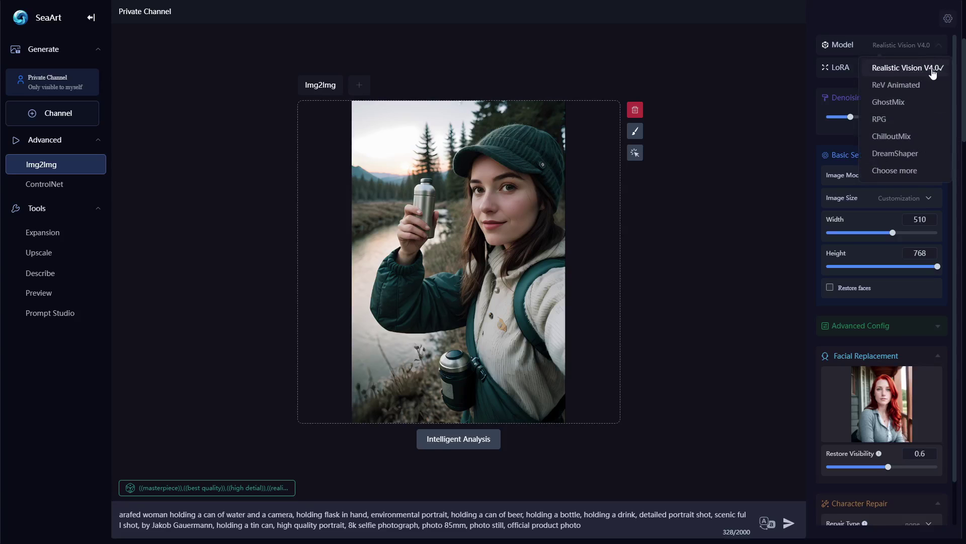
pyautogui.click(774, 73)
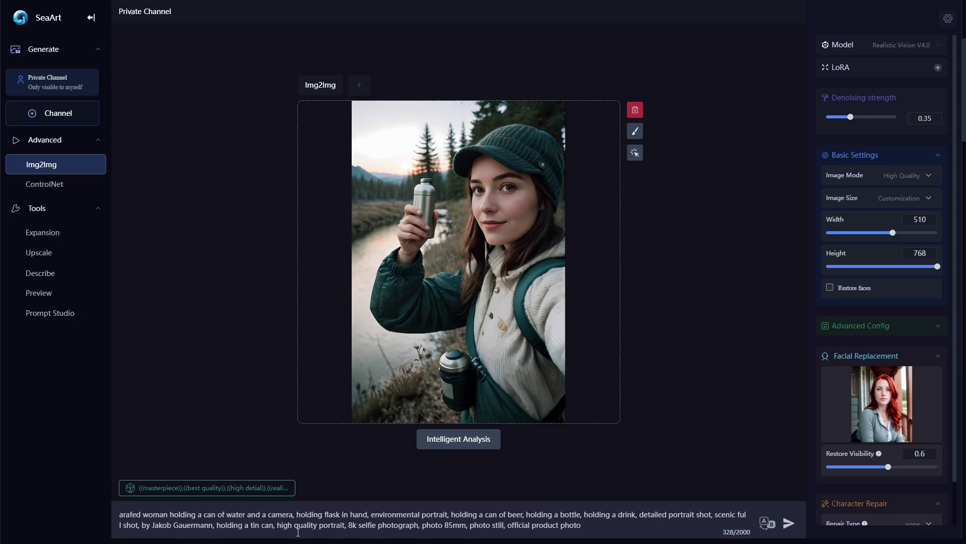
pyautogui.scroll(-1, 856, 382)
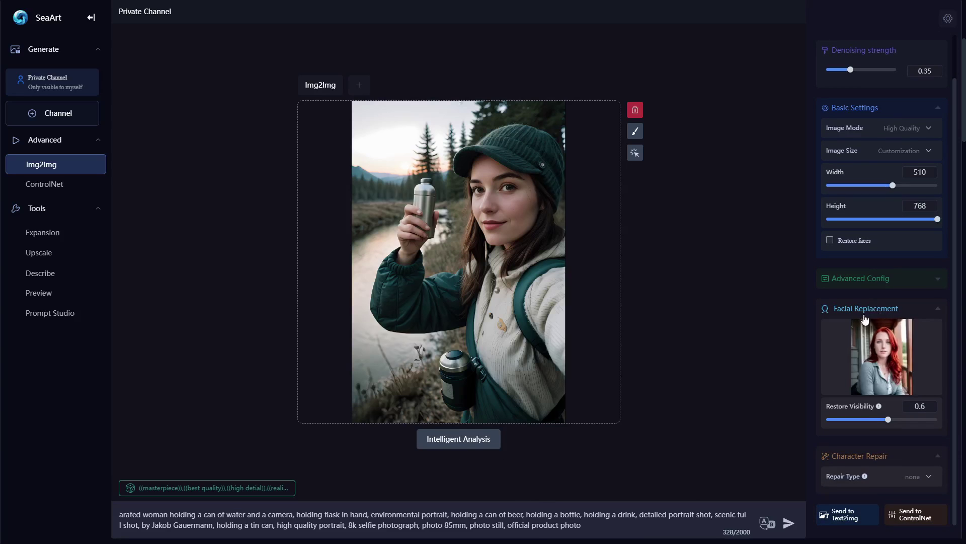
pyautogui.moveTo(886, 340)
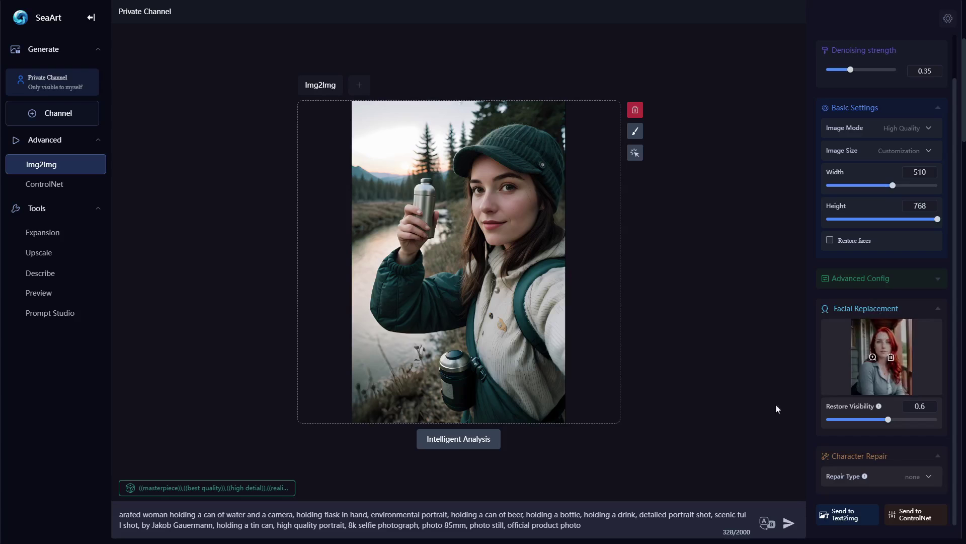
pyautogui.click(788, 526)
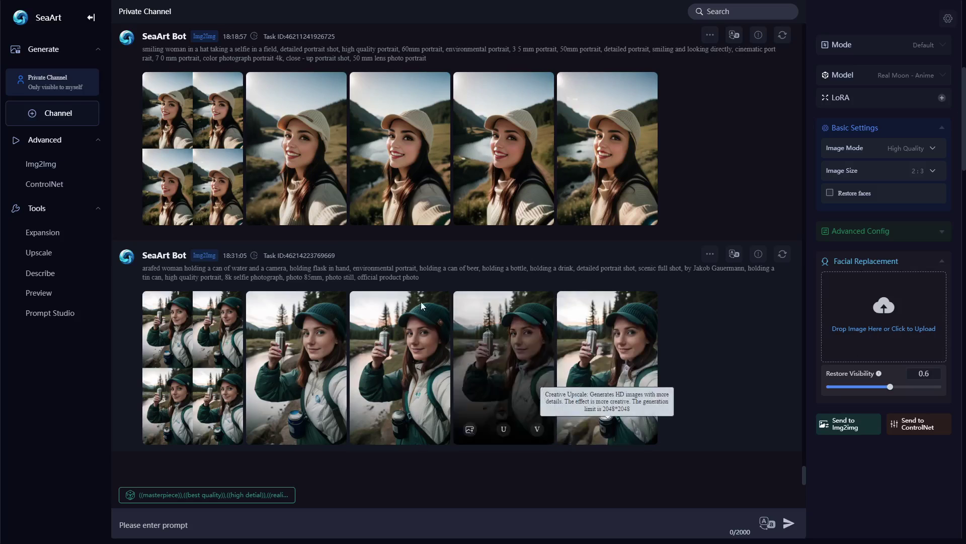
pyautogui.click(300, 344)
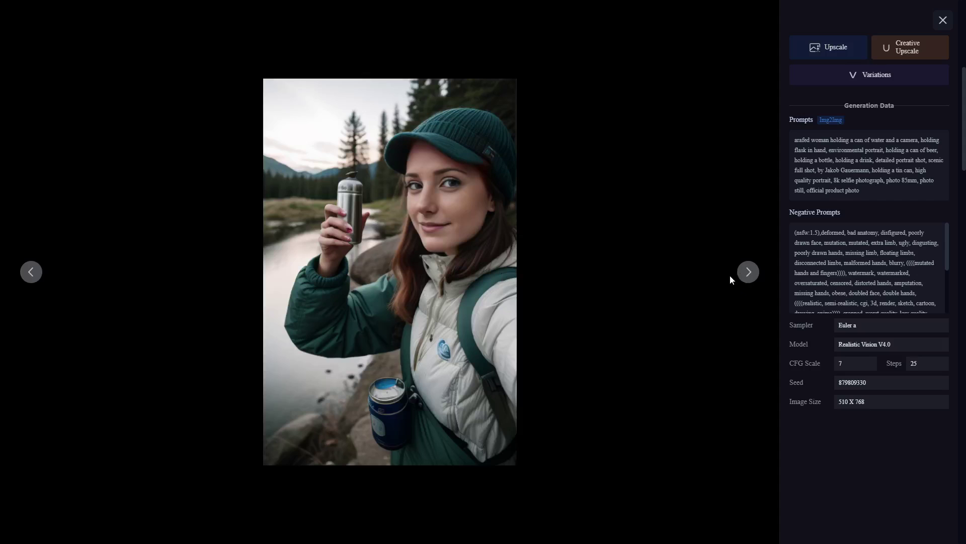
pyautogui.click(749, 276)
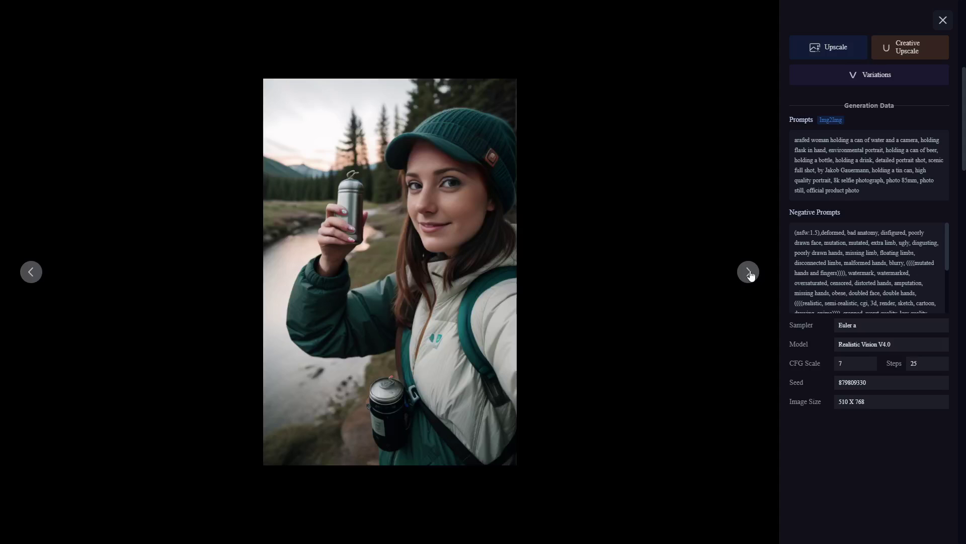
pyautogui.click(749, 273)
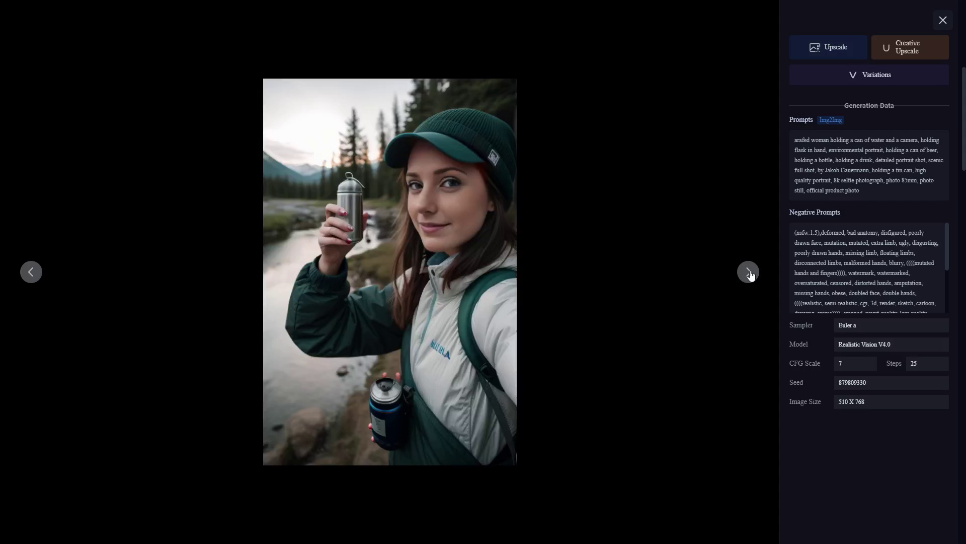
pyautogui.click(749, 273)
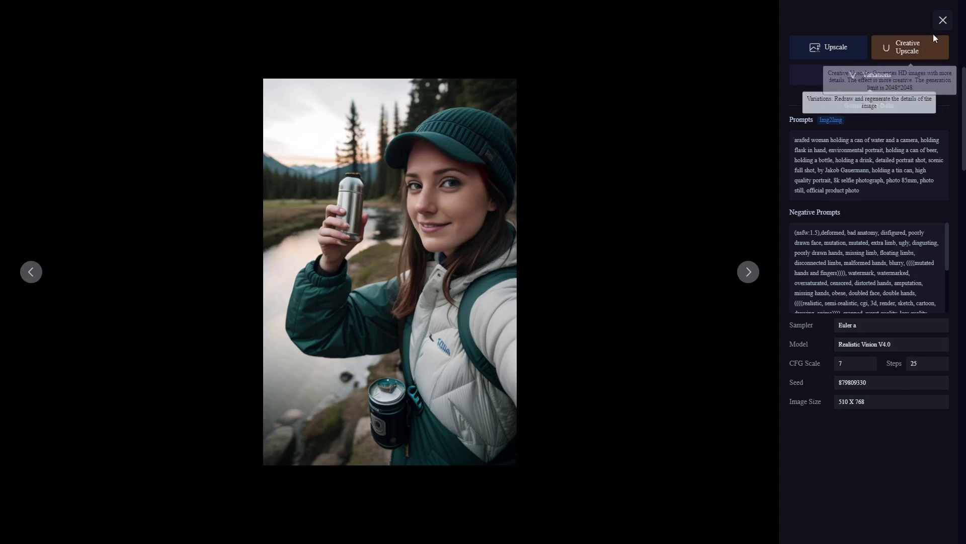
pyautogui.click(942, 20)
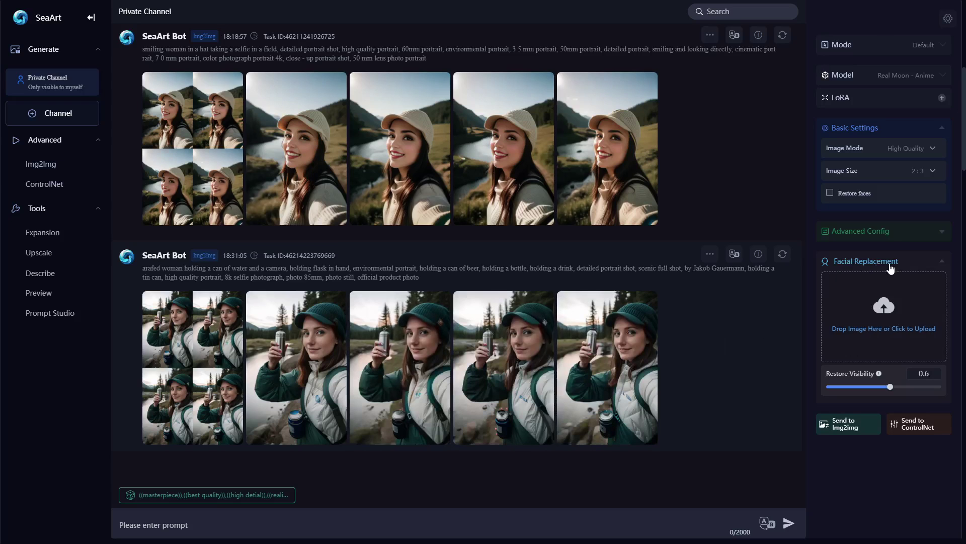
# Scroll through the Private Channel feed to review earlier generations
pyautogui.moveTo(567, 347)
pyautogui.scroll(7, 568, 348)
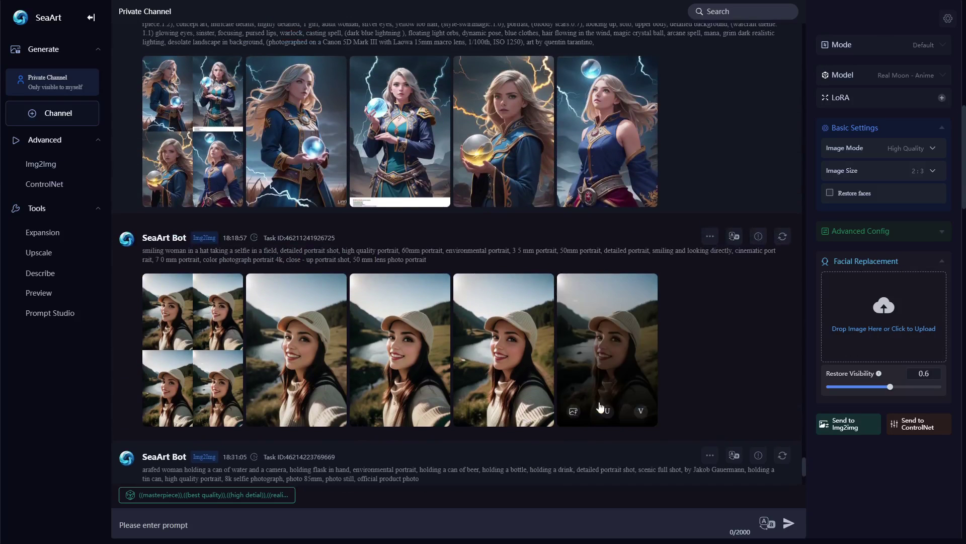
pyautogui.scroll(5, 722, 384)
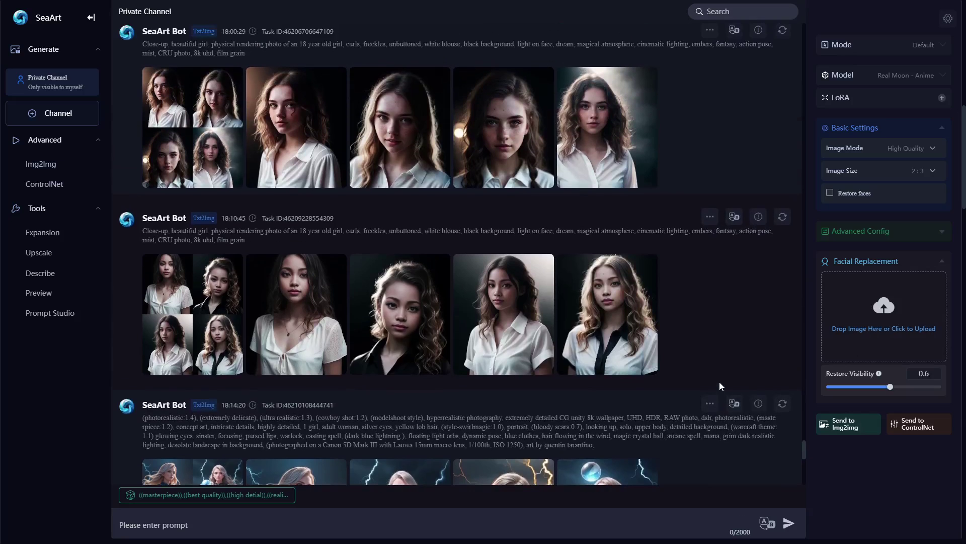
pyautogui.moveTo(603, 292)
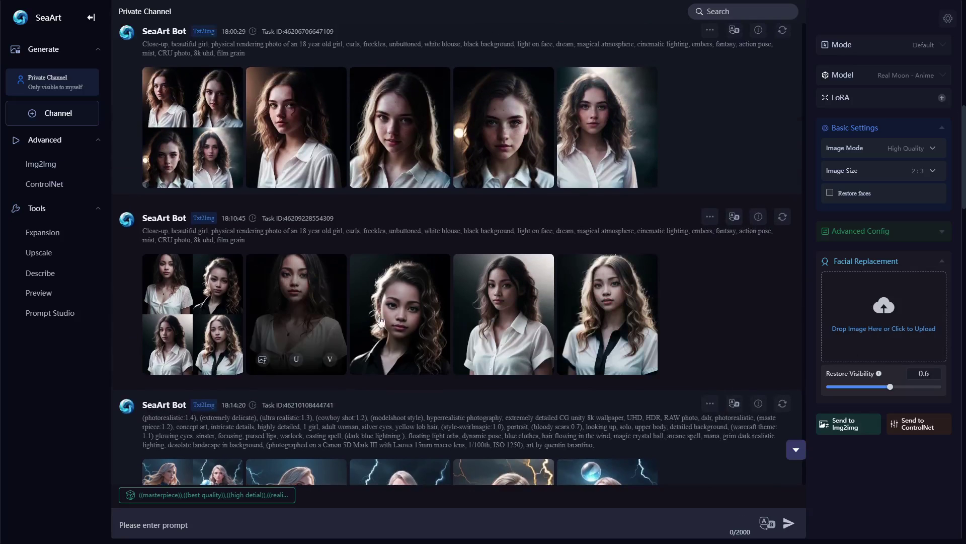
pyautogui.scroll(-12, 769, 313)
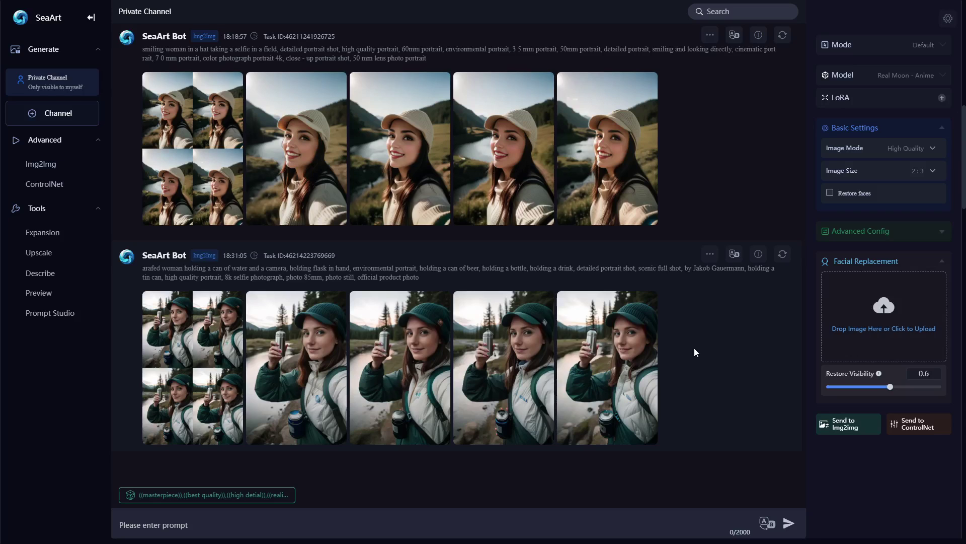
pyautogui.scroll(7, 694, 365)
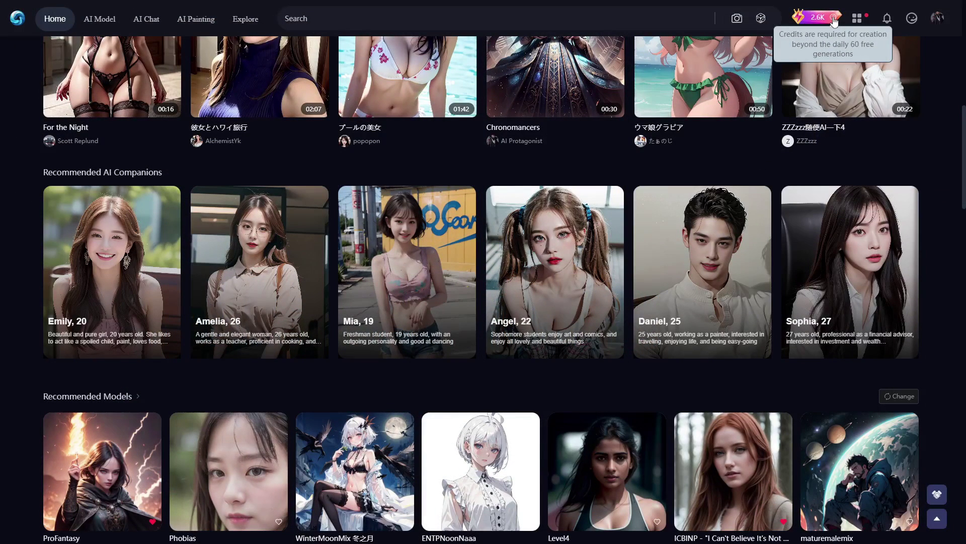
# Claim the 100-credit Daily Sign-In reward under Tasks and return to AI Painting
pyautogui.scroll(5, 836, 20)
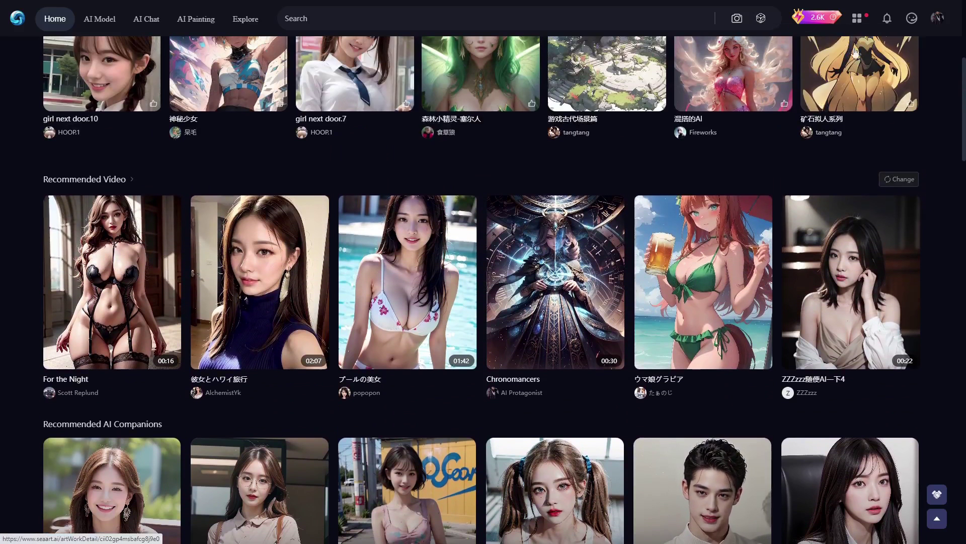
pyautogui.click(870, 19)
pyautogui.moveTo(859, 23)
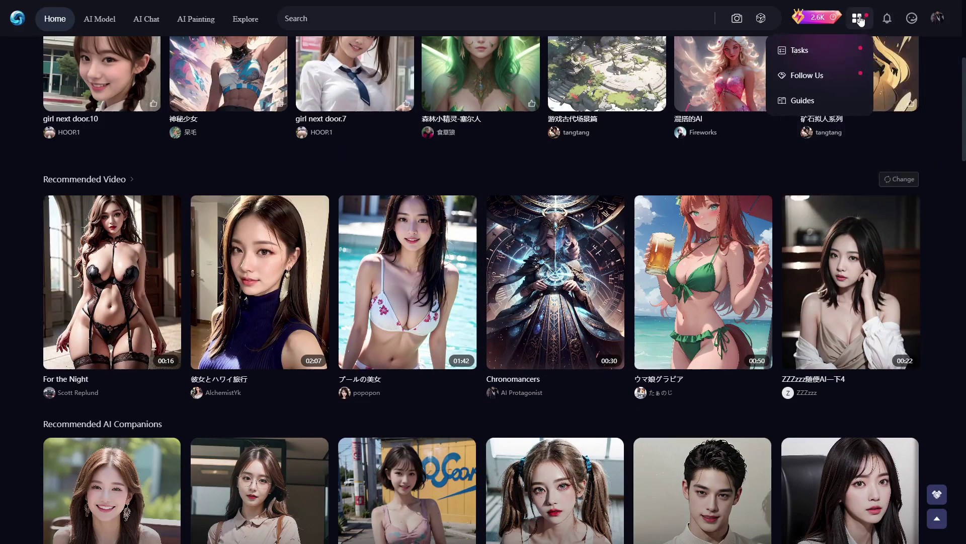
pyautogui.click(815, 56)
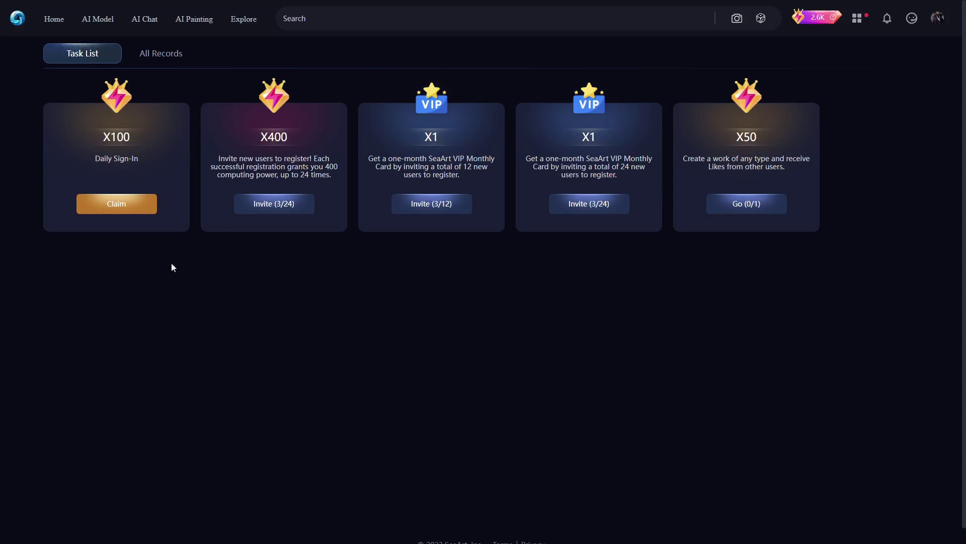
pyautogui.click(118, 203)
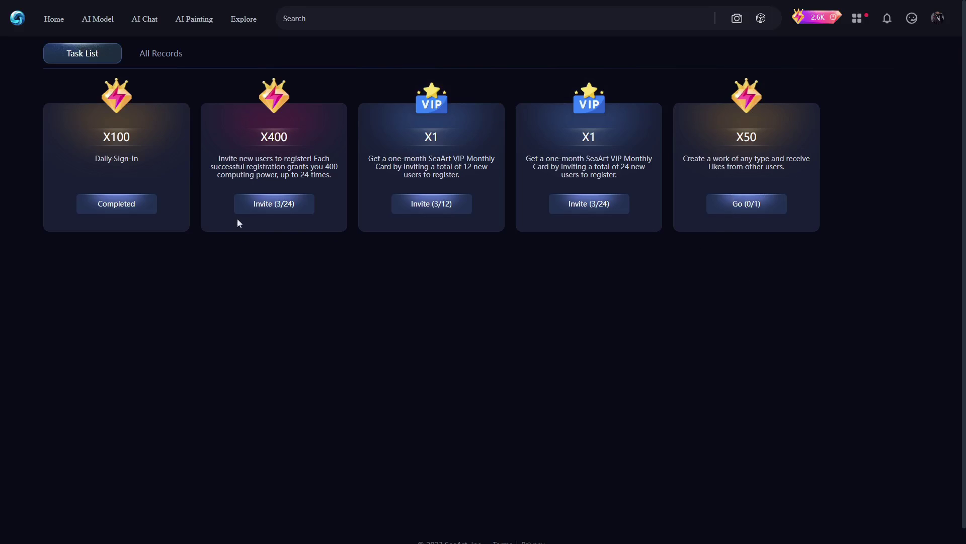
pyautogui.click(193, 19)
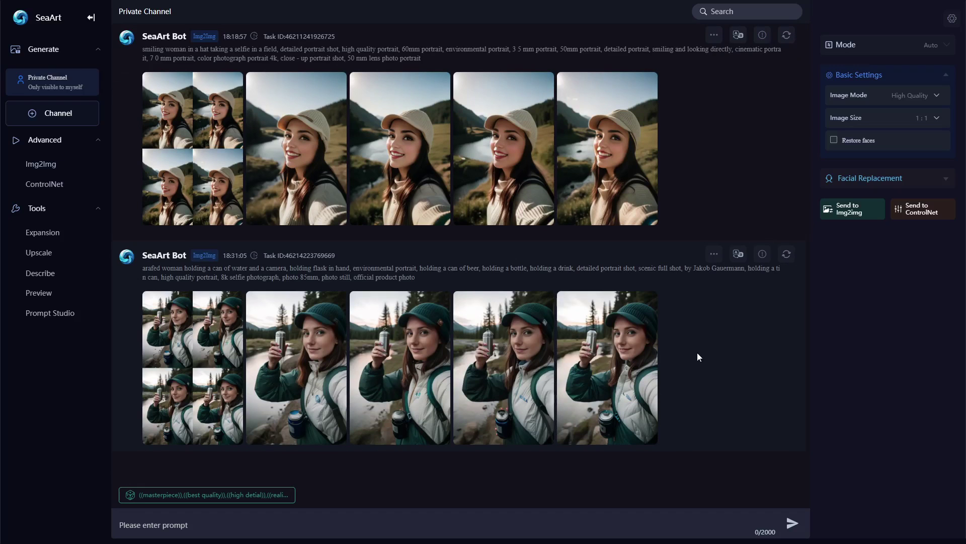
# Leave the channel via the back arrow and Explore, ending on the SeaArt home page
pyautogui.scroll(9, 495, 266)
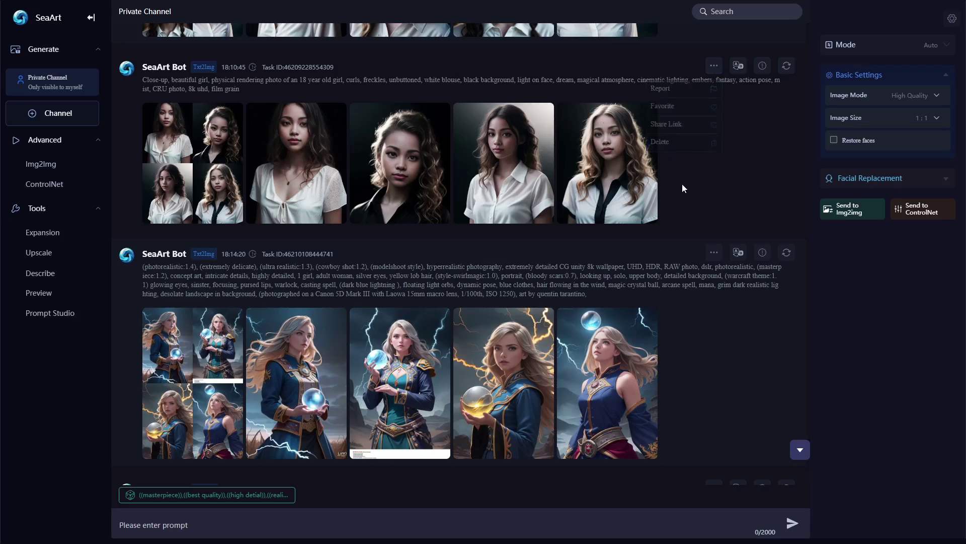
pyautogui.click(92, 20)
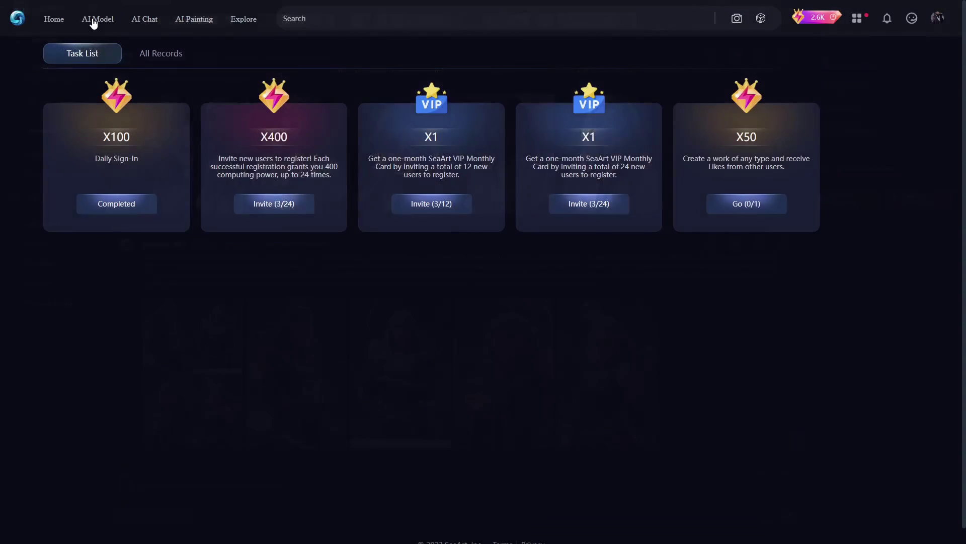
pyautogui.click(234, 28)
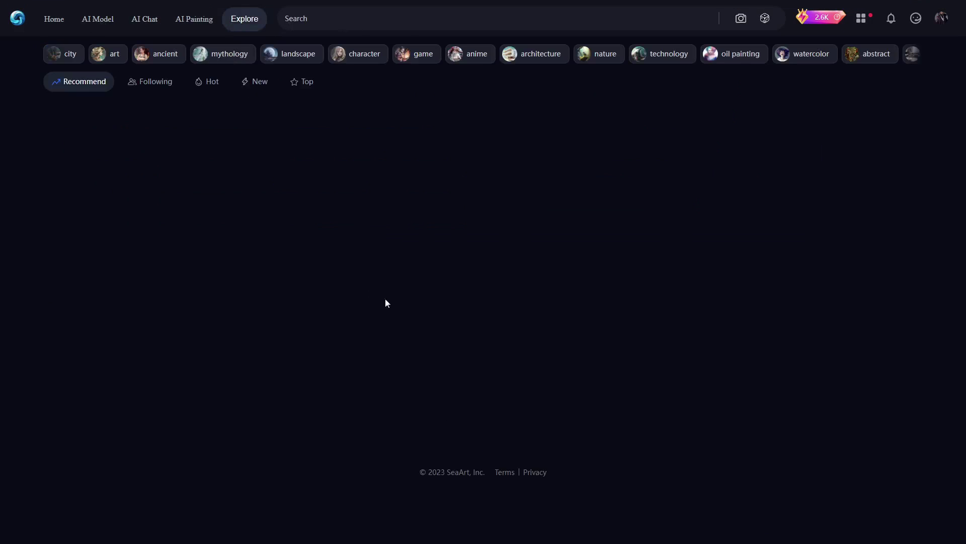
pyautogui.click(49, 20)
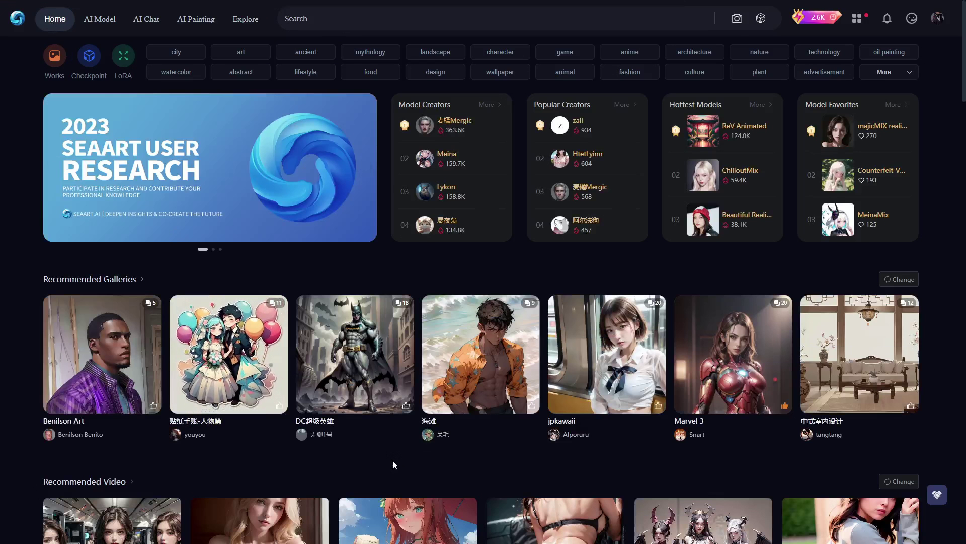